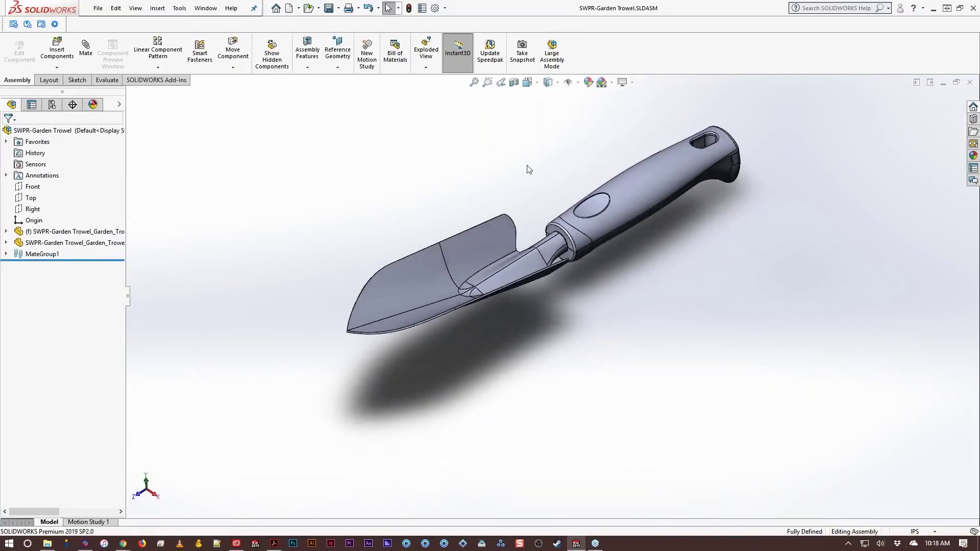
- Show the assembly's assigned appearances and check which levels of the handle can receive an appearance, leaving them unchanged
left_click(93, 105)
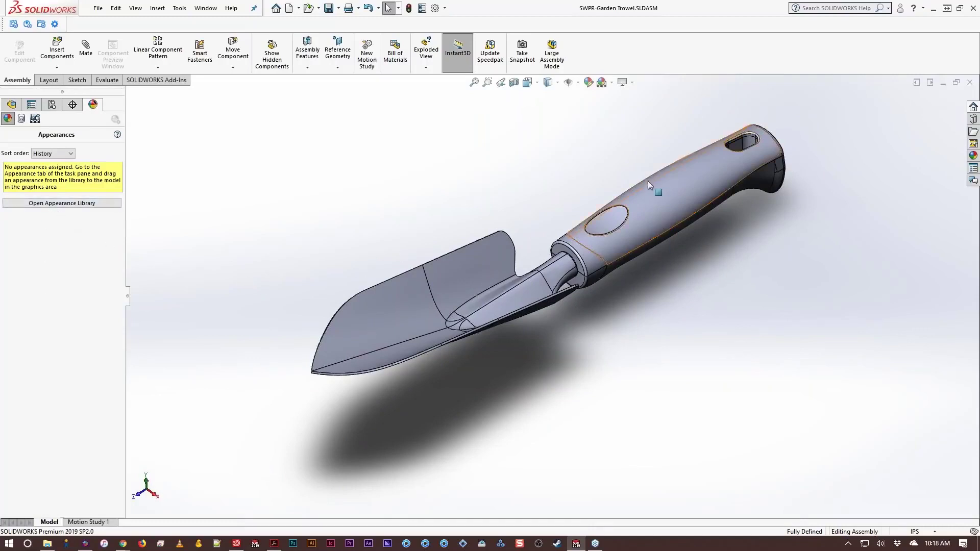
left_click(660, 225)
right_click(660, 225)
left_click(696, 171)
left_click(697, 170)
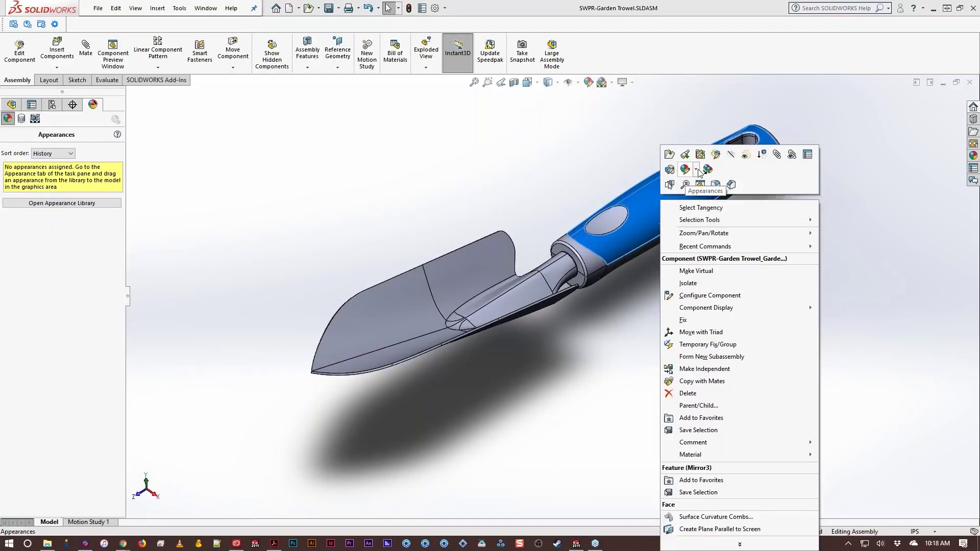
left_click(697, 170)
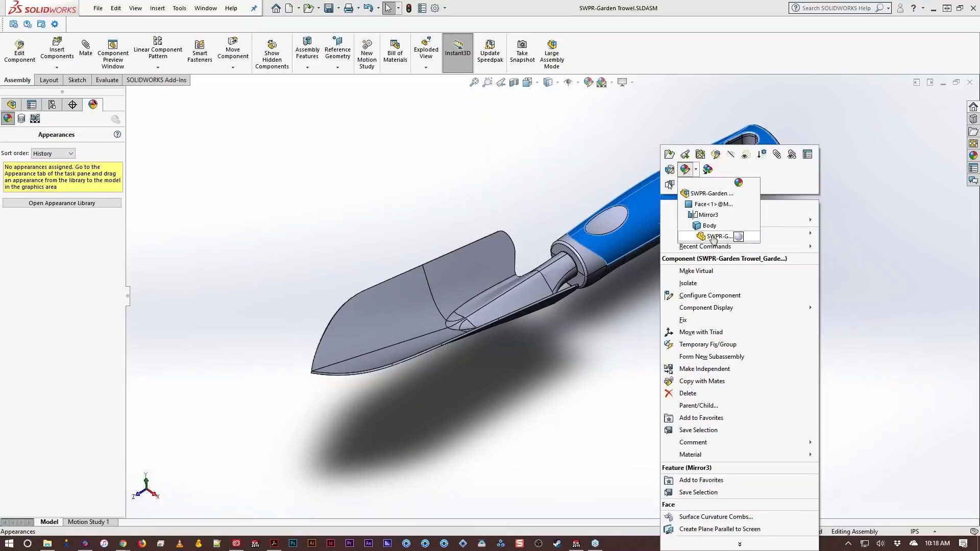
left_click(492, 160)
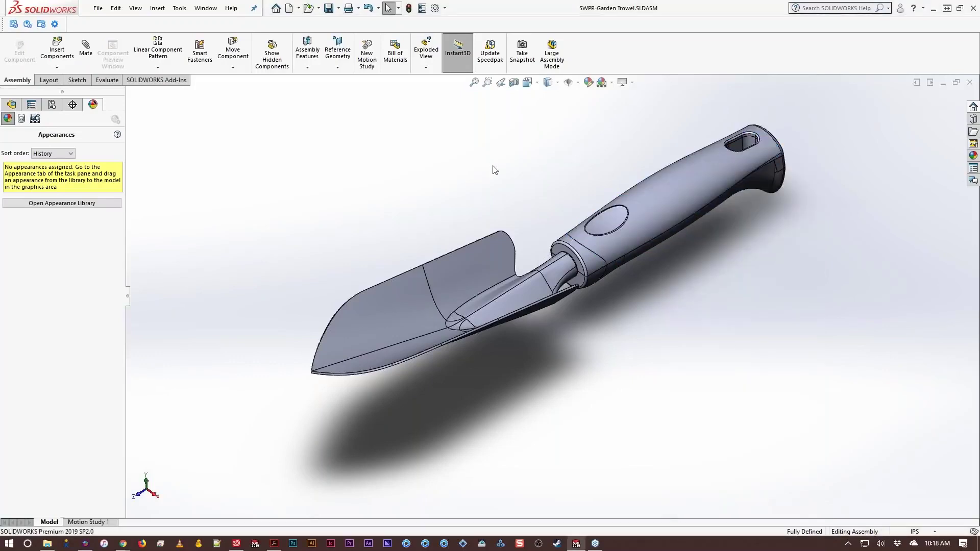
- Apply the matte steel appearance from the Metal > Steel library to the trowel's spade at part level
middle_click_drag(533, 169, 557, 181)
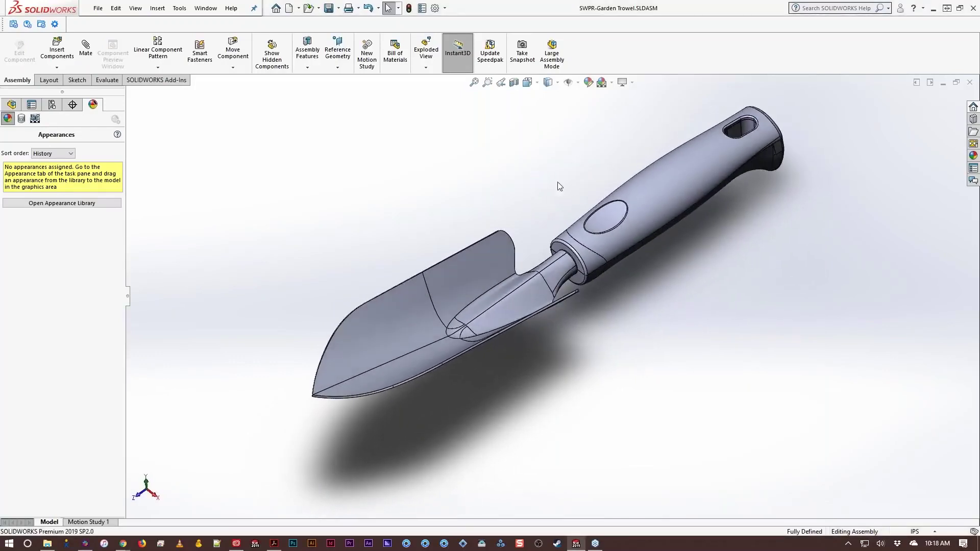
left_click(973, 155)
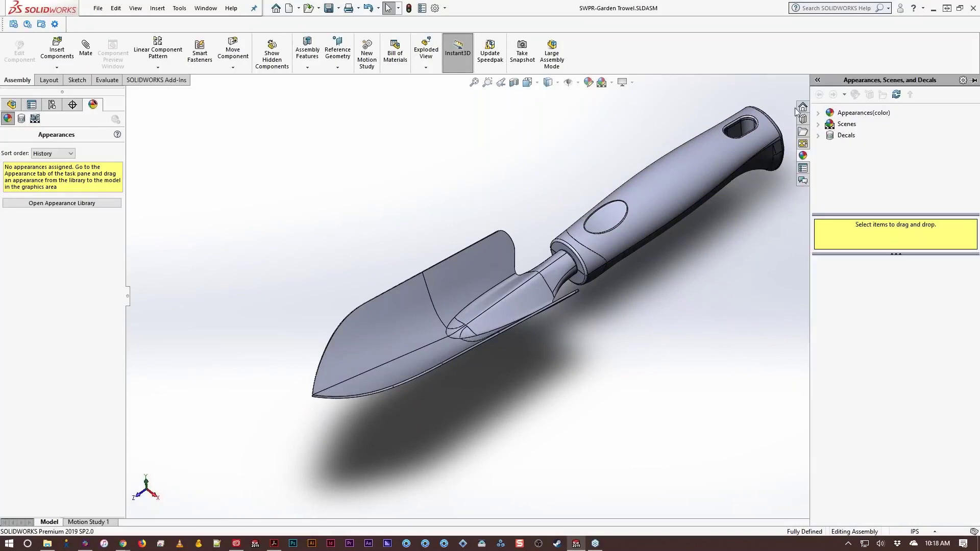
left_click(857, 113)
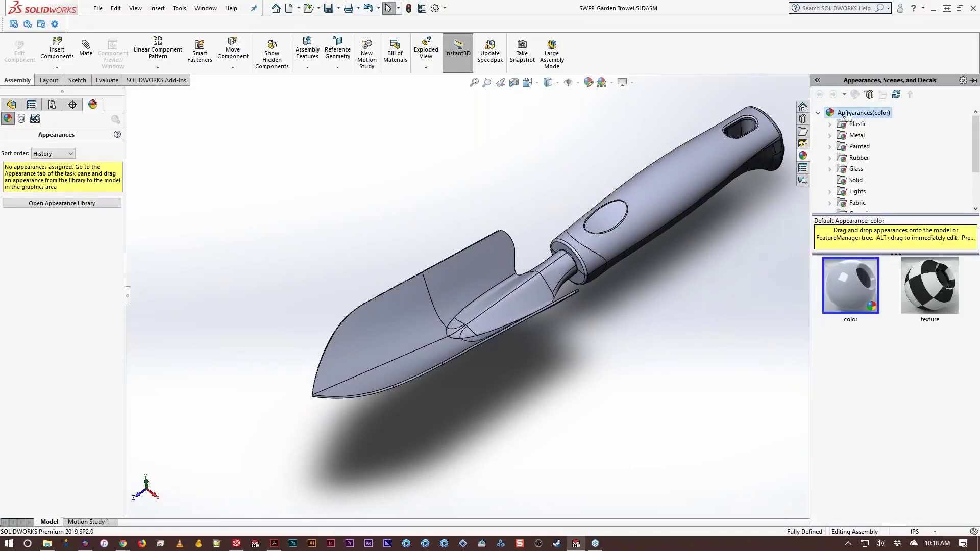
left_click(858, 138)
double_click(841, 137)
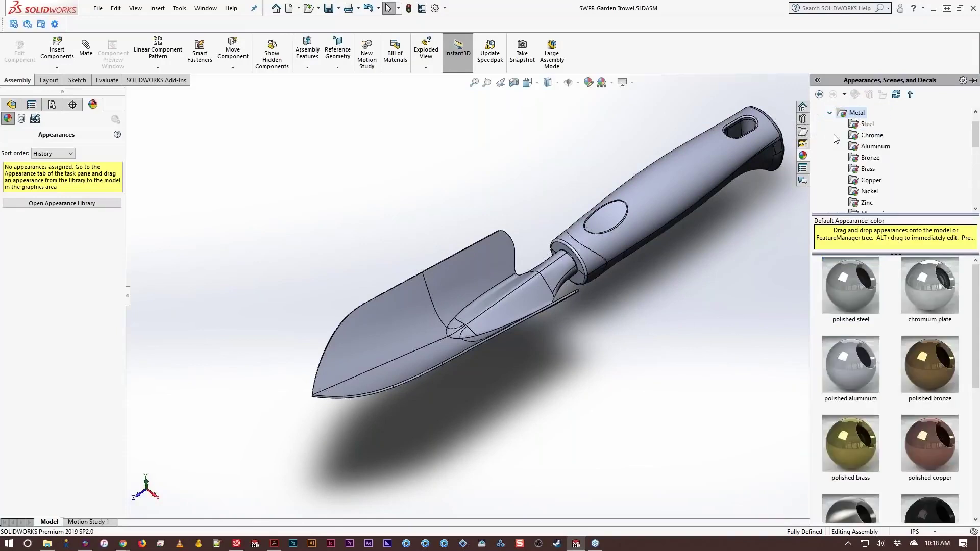
left_click(867, 124)
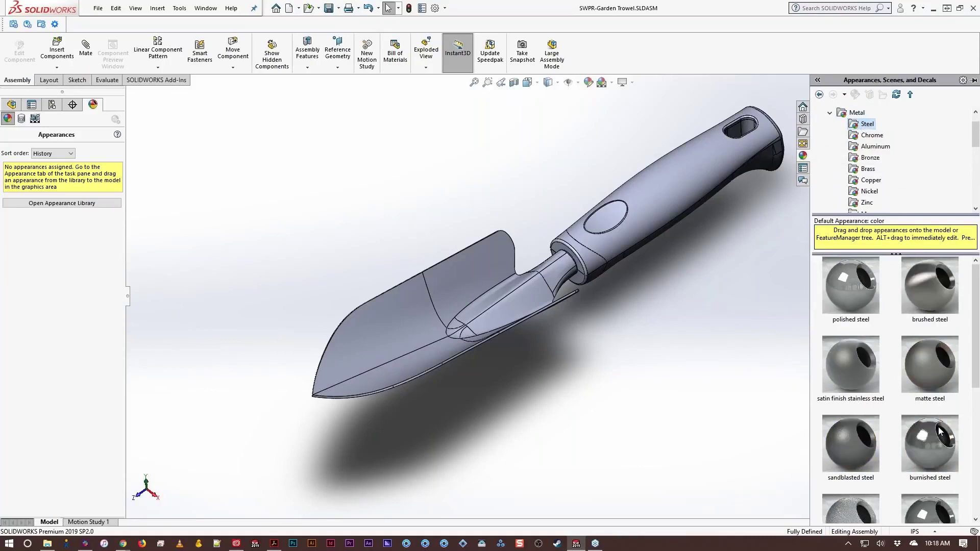
left_click_drag(923, 365, 405, 334)
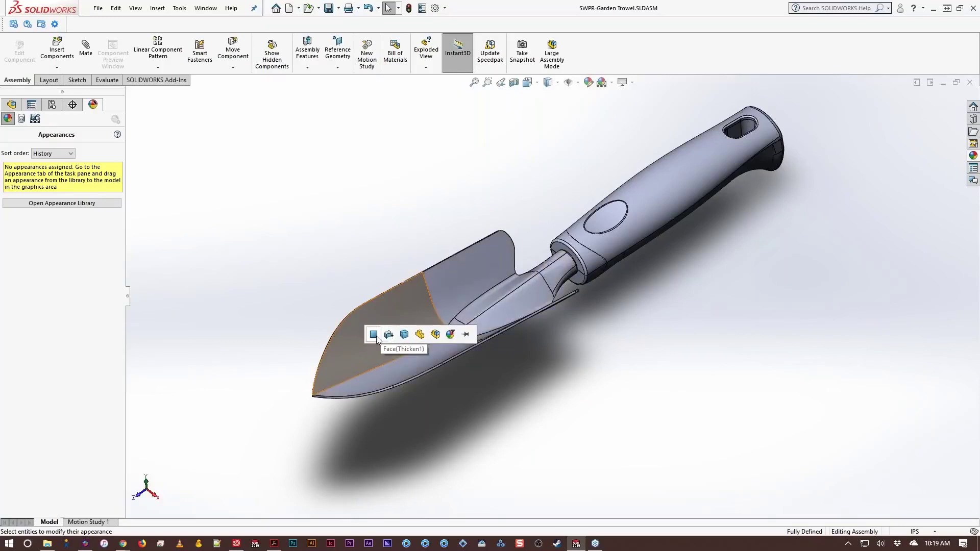
left_click(419, 334)
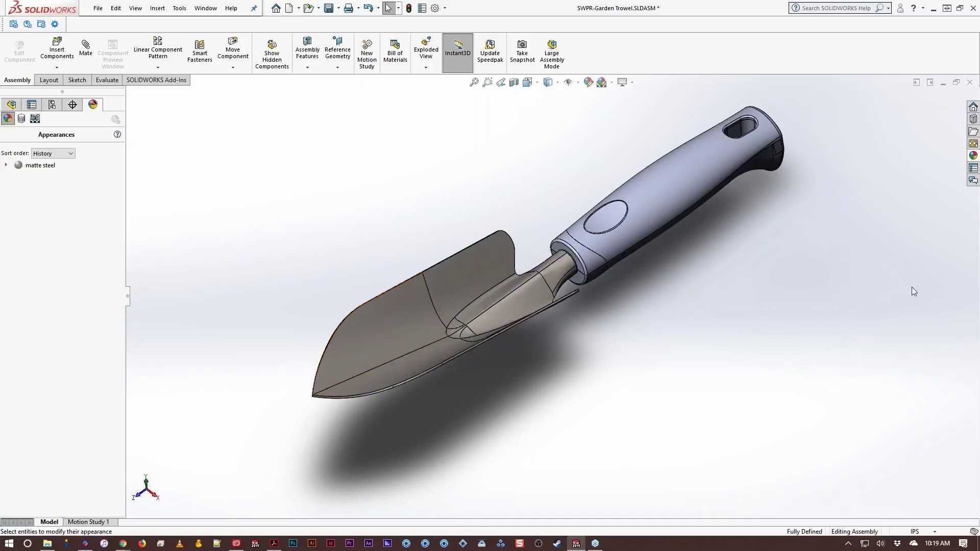
- Apply the textured plastic appearance PW-MT11050 to the outer grip of the handle at body level
left_click(973, 156)
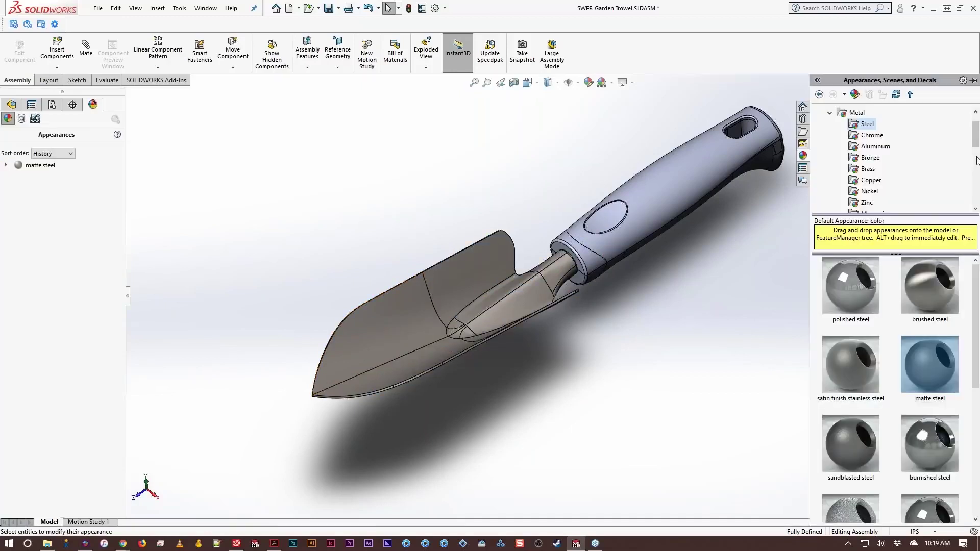
left_click(829, 113)
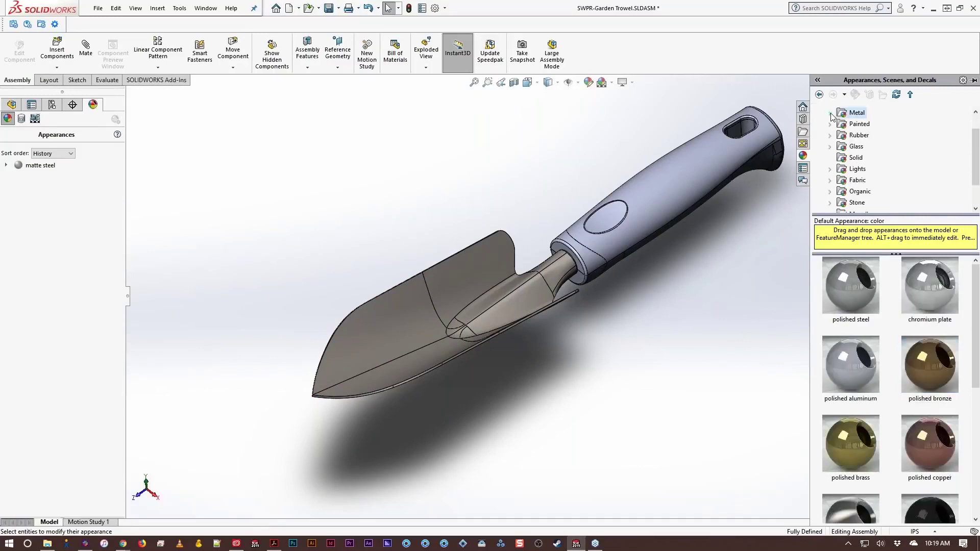
scroll(873, 133, "down", 1)
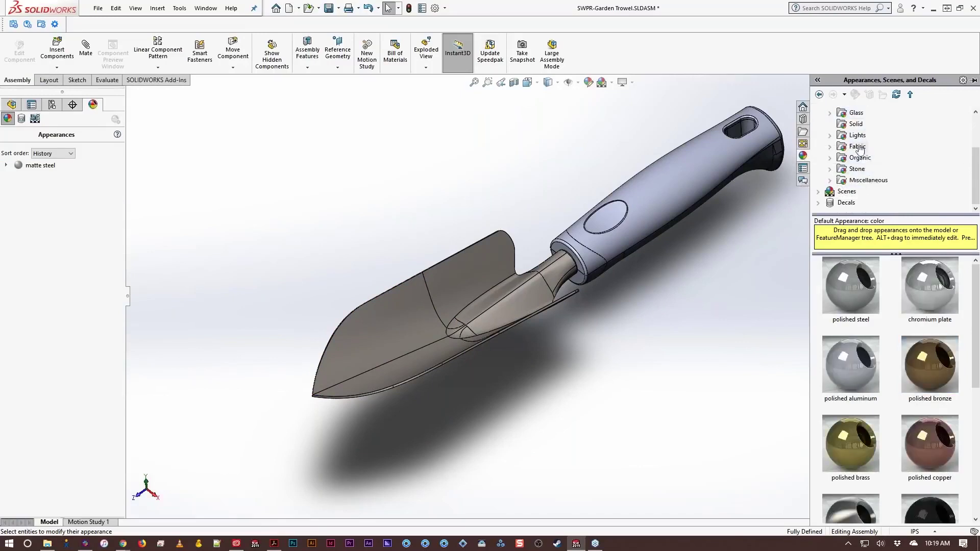
left_click_drag(858, 214, 867, 263)
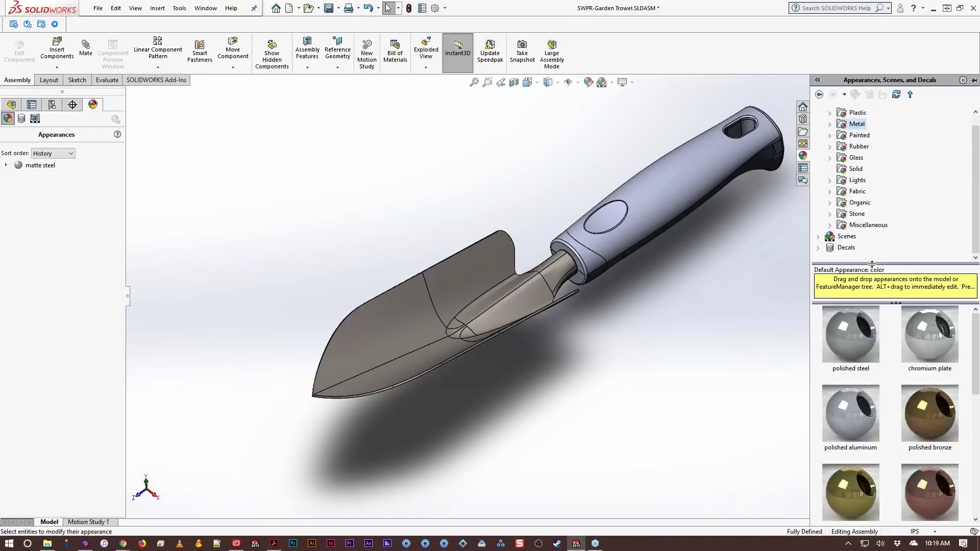
left_click(860, 114)
left_click(830, 114)
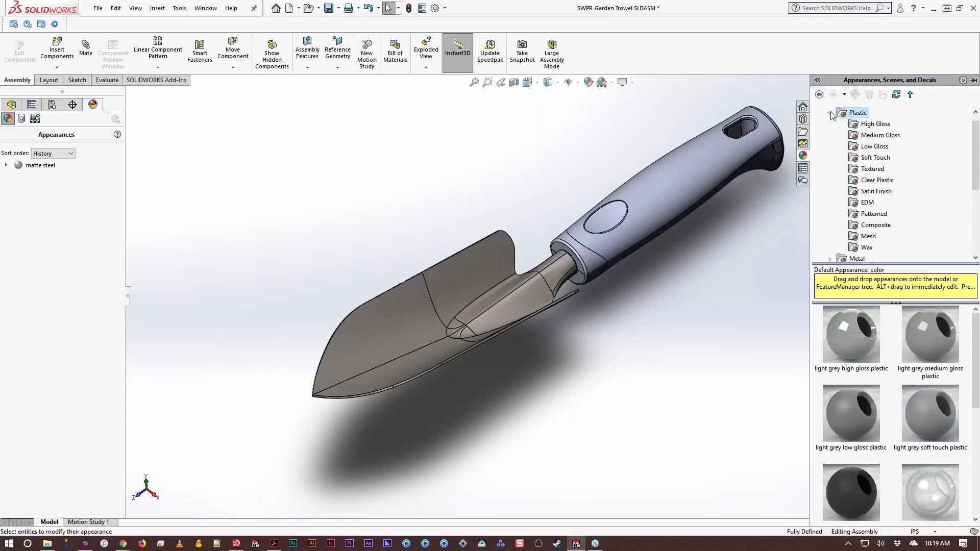
left_click(873, 170)
left_click_drag(944, 504, 715, 180)
left_click(668, 191)
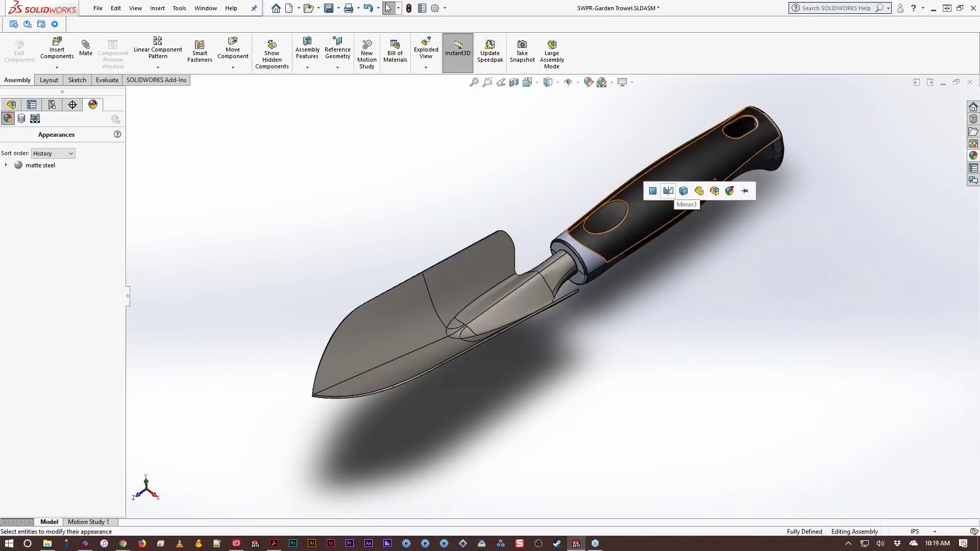
left_click(684, 191)
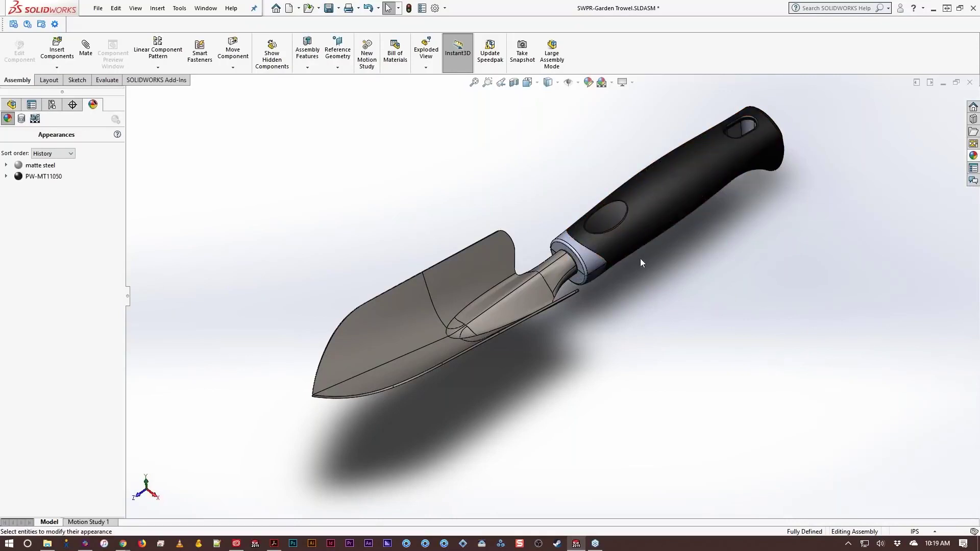
- Apply the blue soft touch plastic appearance to the handle's inner core at body level
left_click(974, 155)
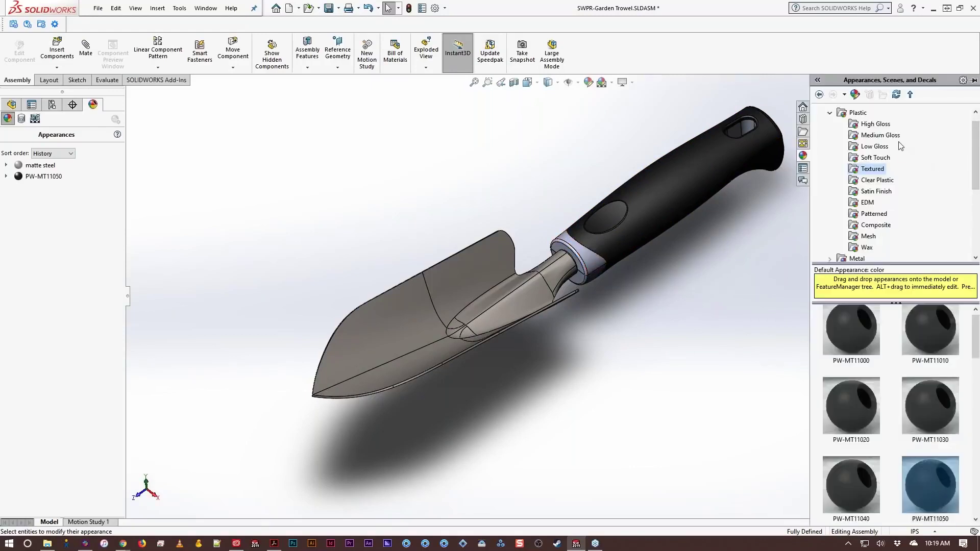
left_click(878, 158)
scroll(908, 449, "down", 2)
left_click_drag(908, 460, 582, 261)
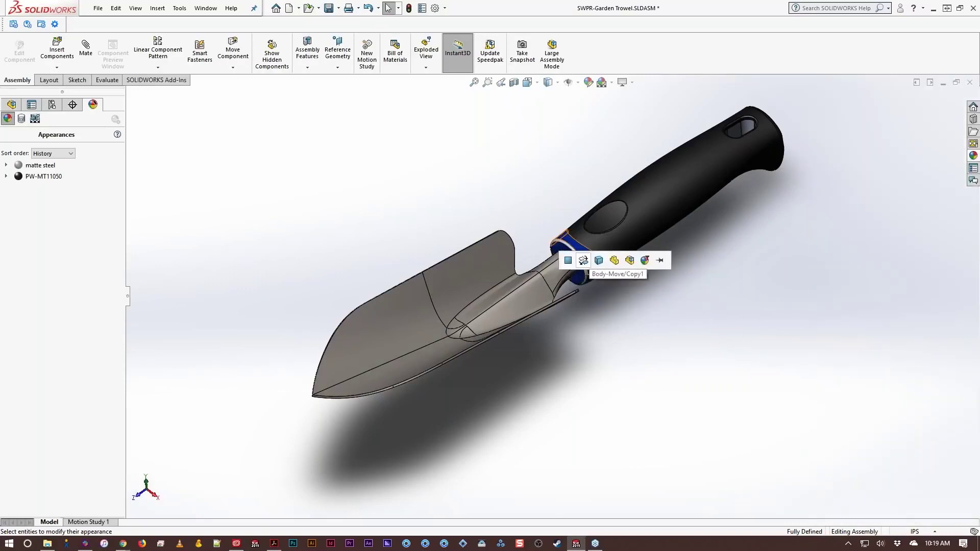
left_click(599, 261)
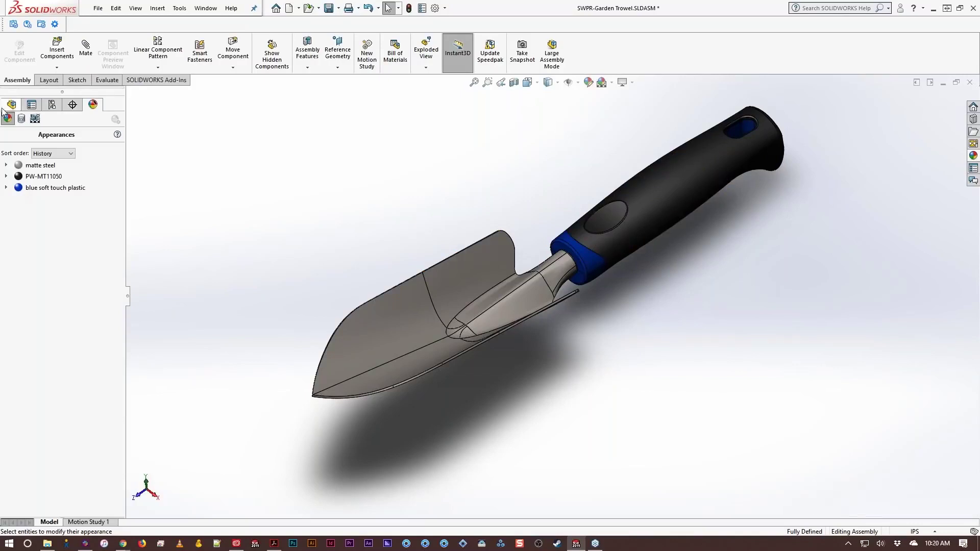
- Switch to KeyShot and open the recent scene dirt-startup.bip, moving its window fully into view
left_click(425, 543)
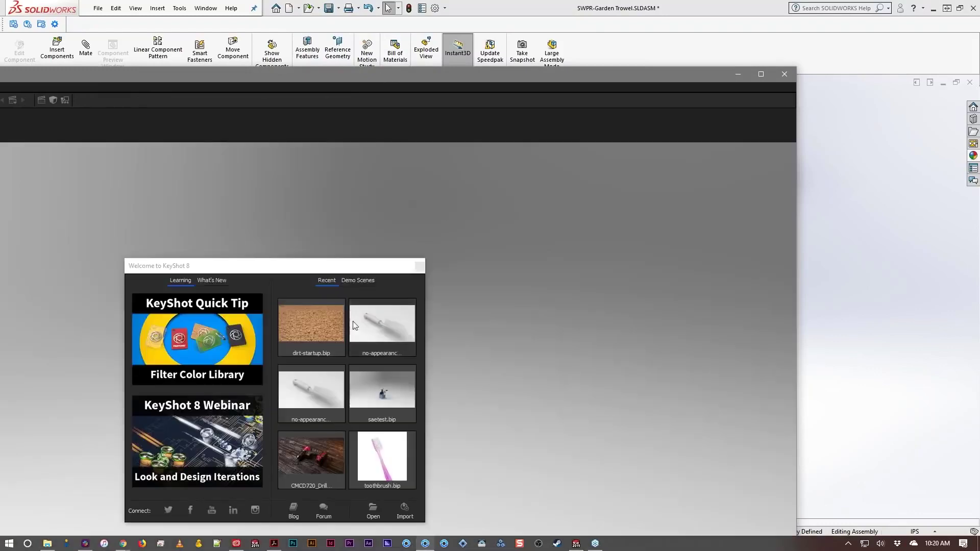
left_click(304, 332)
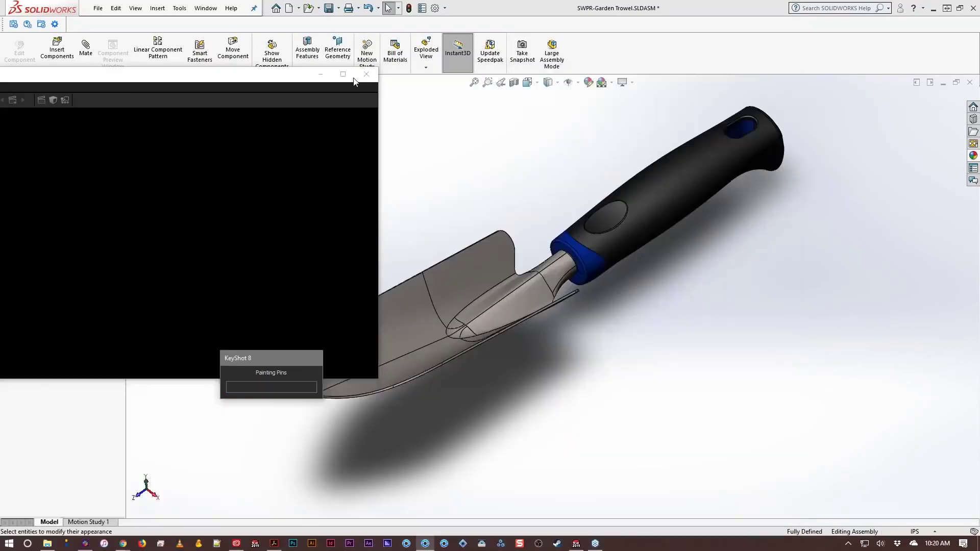
left_click_drag(267, 77, 560, 82)
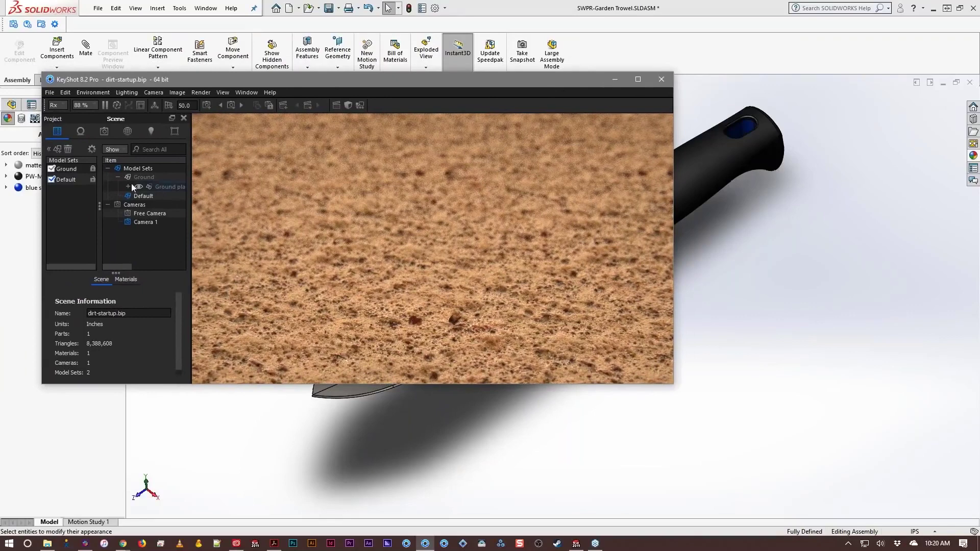
- Examine the Ground and Default model sets of the dirt scene and their visibility and lock settings
left_click(118, 177)
left_click(71, 180)
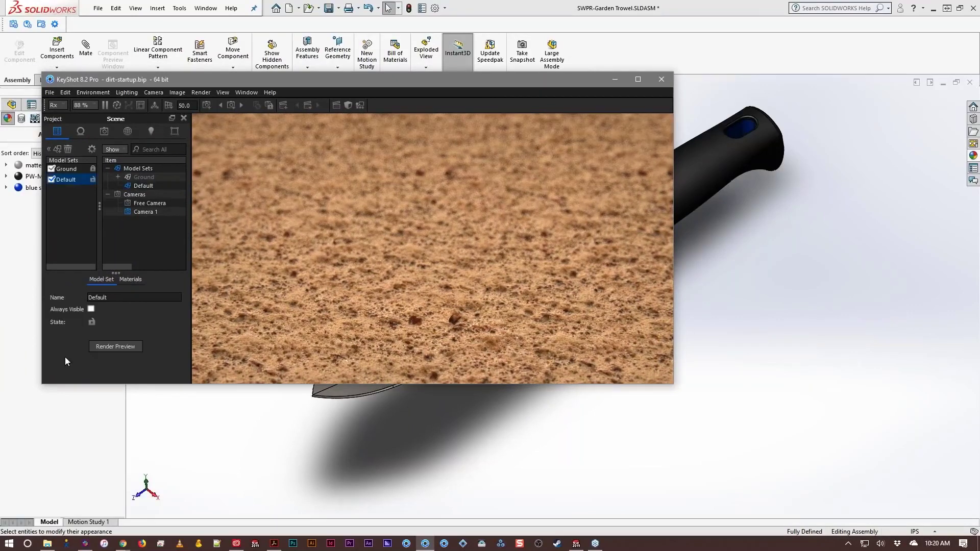
left_click(71, 168)
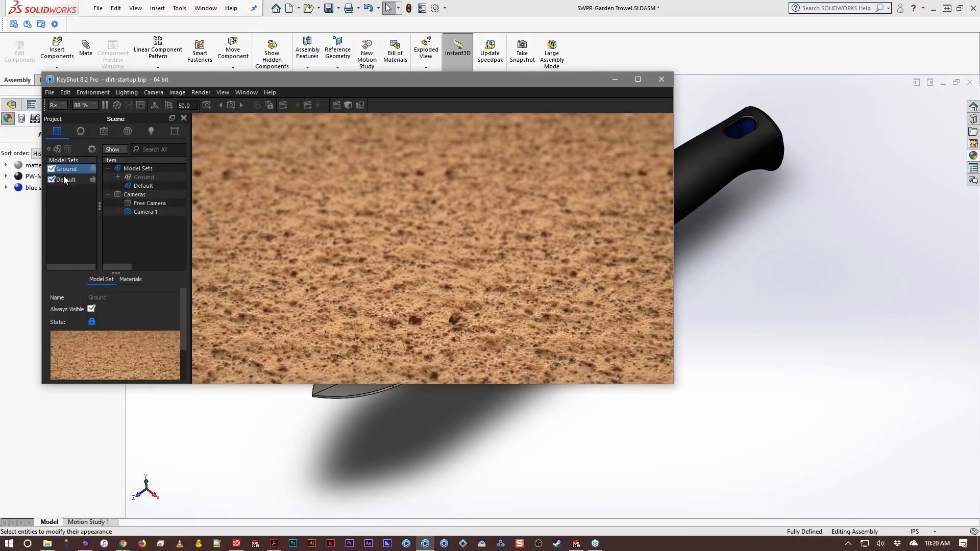
left_click(74, 181)
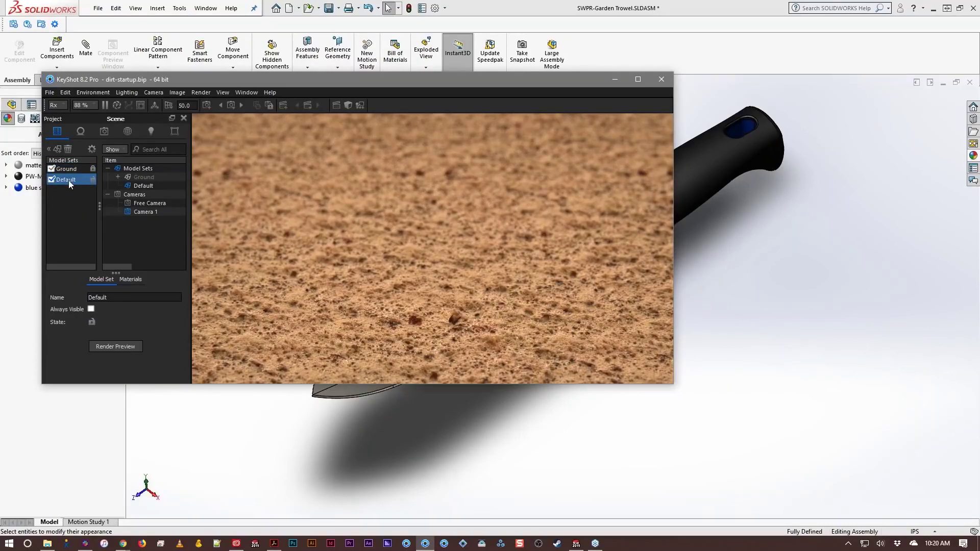
left_click(685, 26)
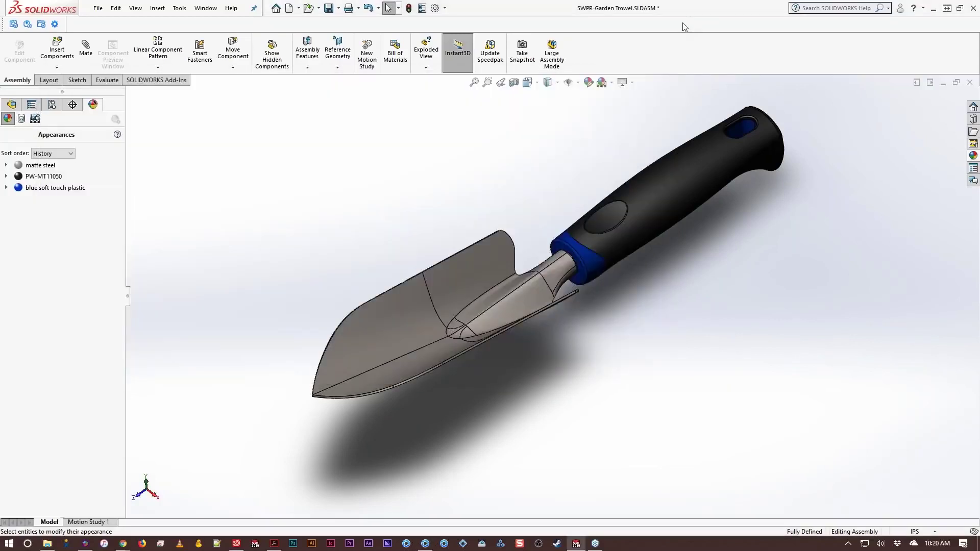
left_click(425, 543)
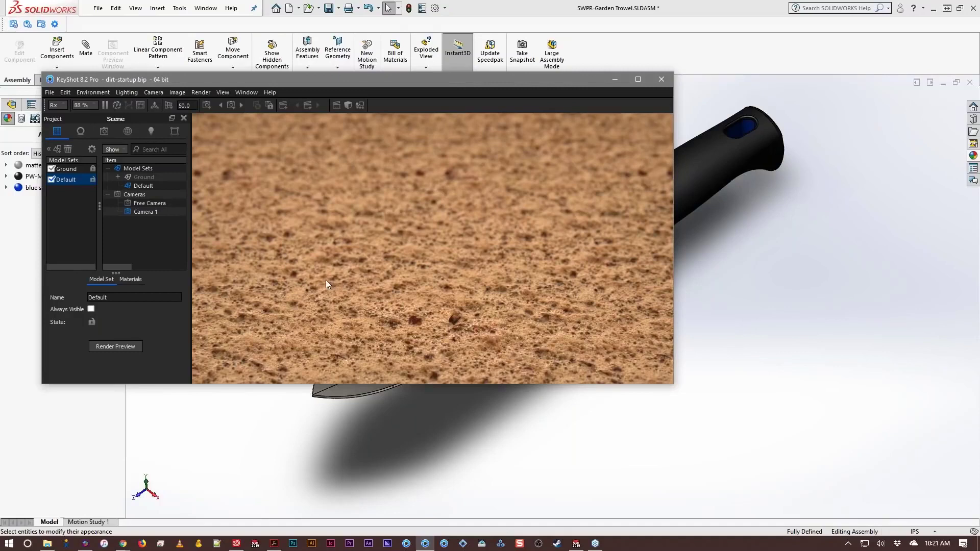
left_click(28, 26)
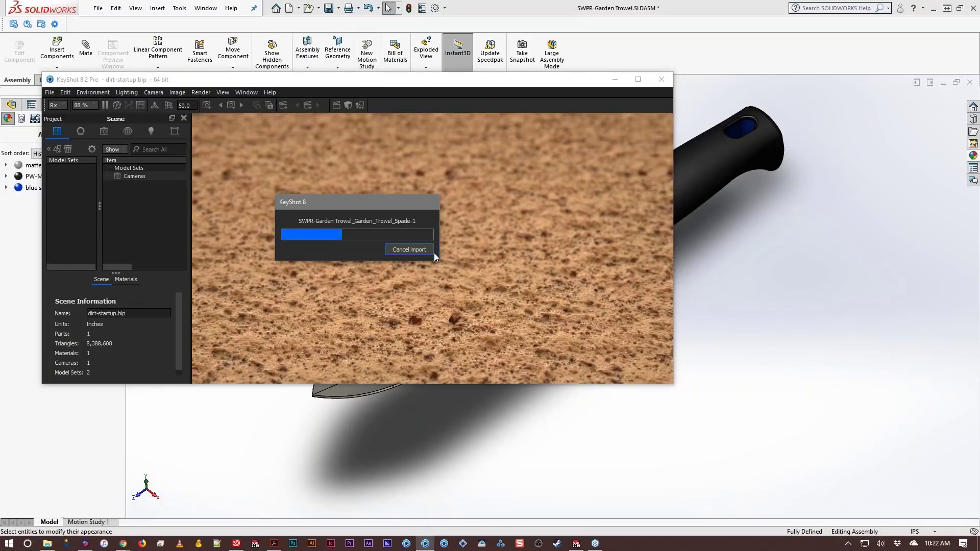
left_click(406, 250)
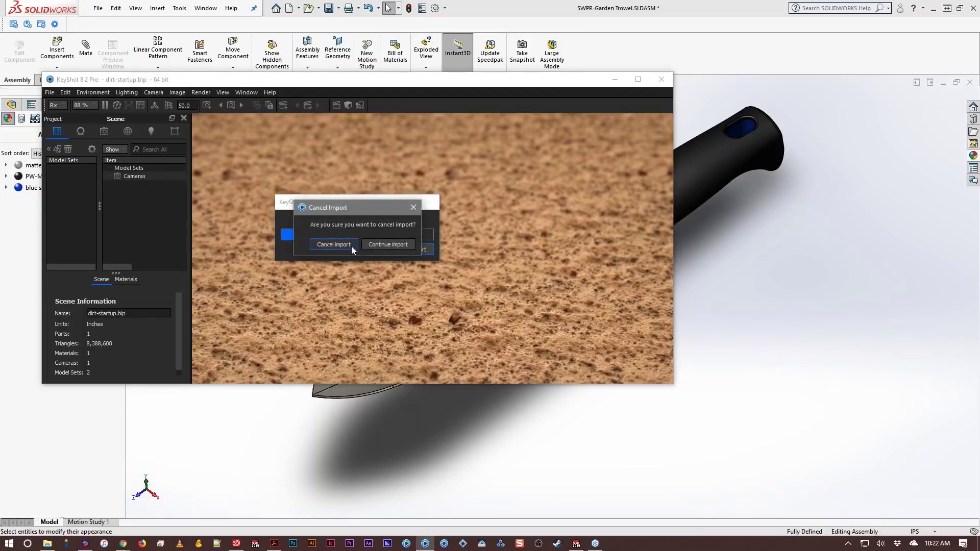
left_click(351, 244)
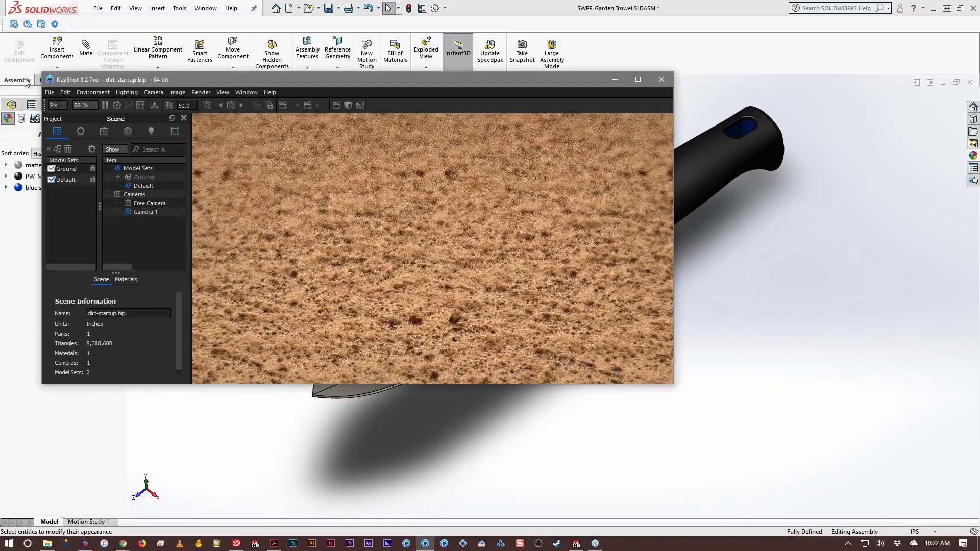
- Confirm the SOLIDWORKS KeyShot export settings with only Interpolate exported animations enabled, and send the trowel assembly to the open KeyShot scene
left_click(54, 24)
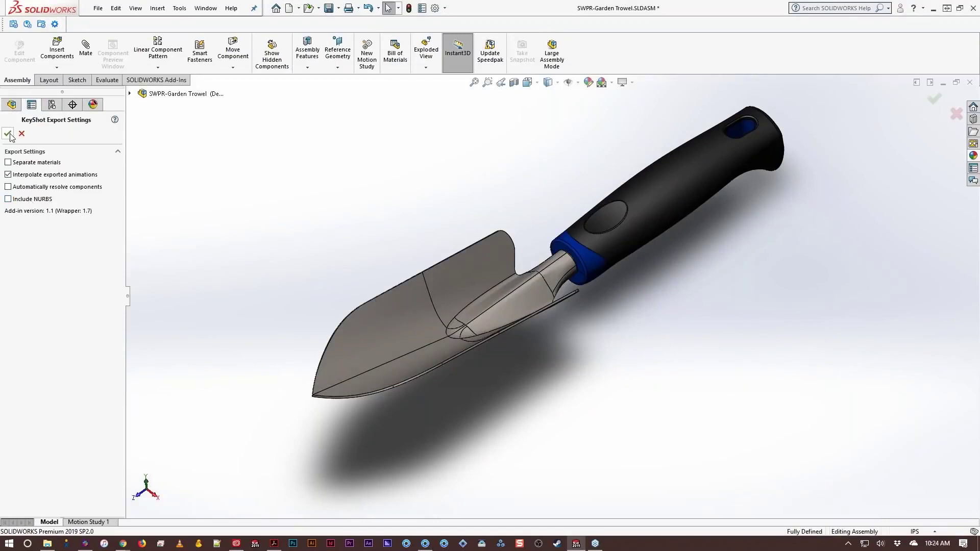
left_click(7, 133)
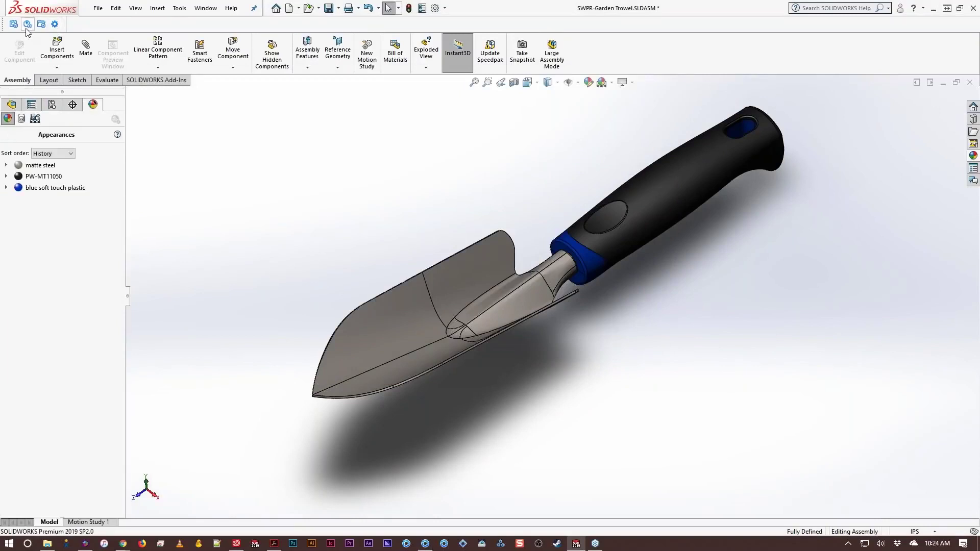
left_click(425, 543)
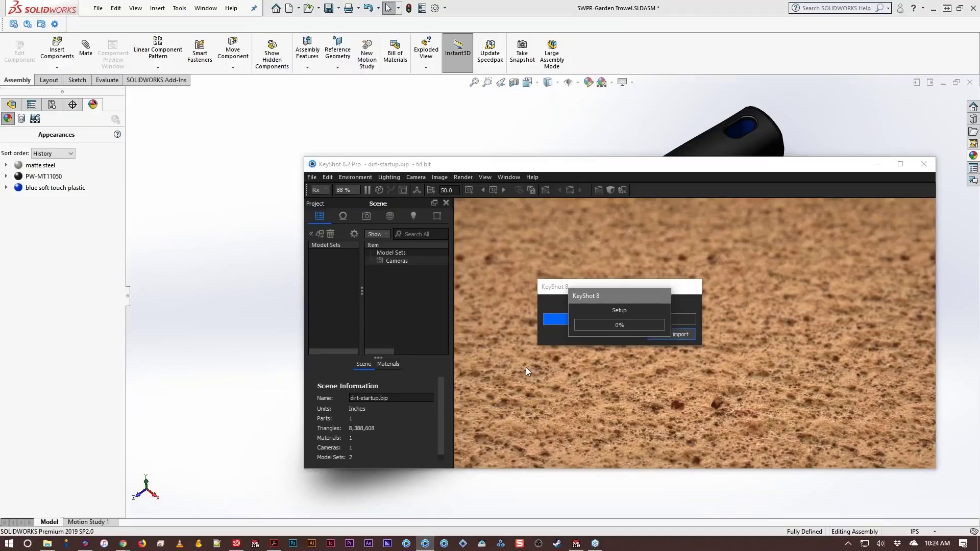
- Reposition and enlarge the KeyShot window, turn off depth of field for Camera 1 and save the camera
left_click_drag(709, 167, 436, 40)
left_click_drag(664, 346, 785, 428)
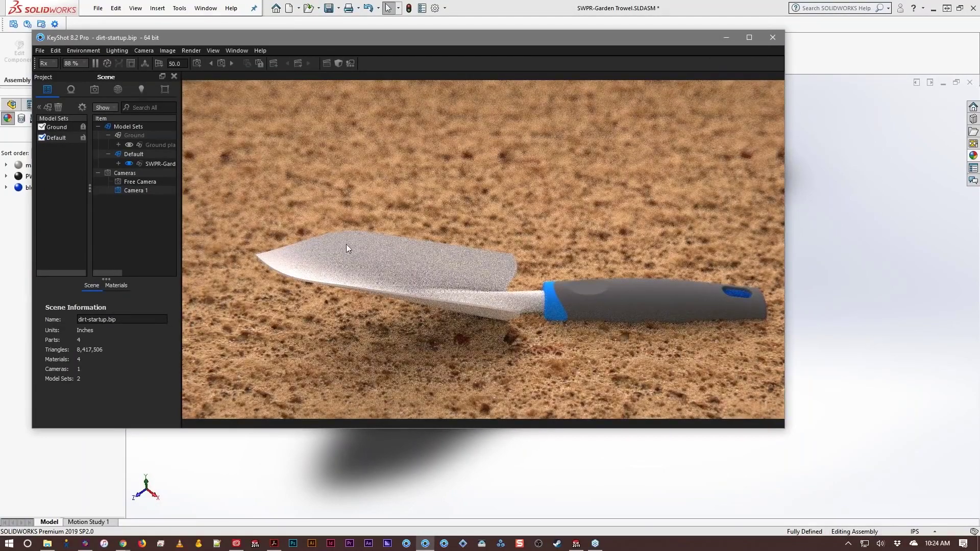
scroll(390, 216, "down", 3)
left_click(94, 90)
scroll(81, 343, "down", 6)
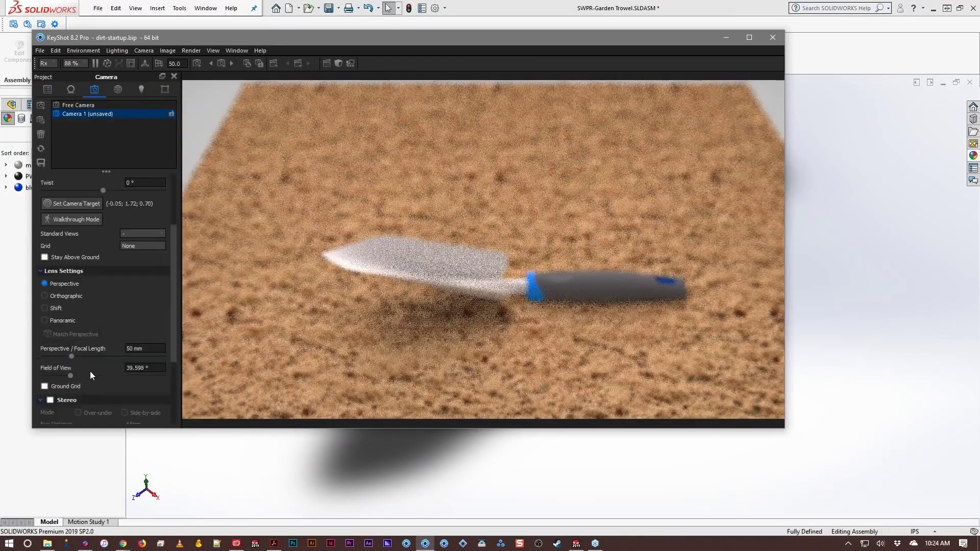
left_click(50, 360)
left_click(52, 358)
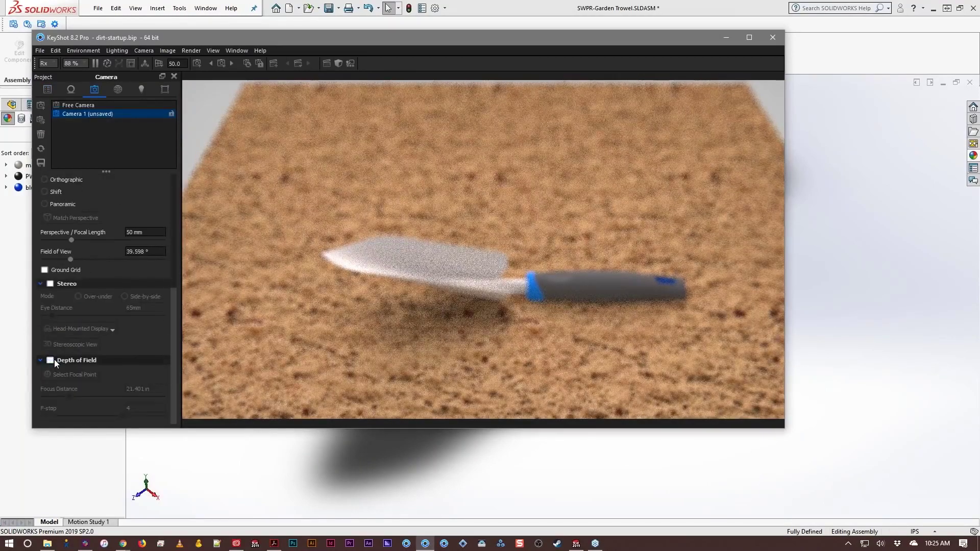
scroll(54, 360, "up", 6)
left_click(41, 163)
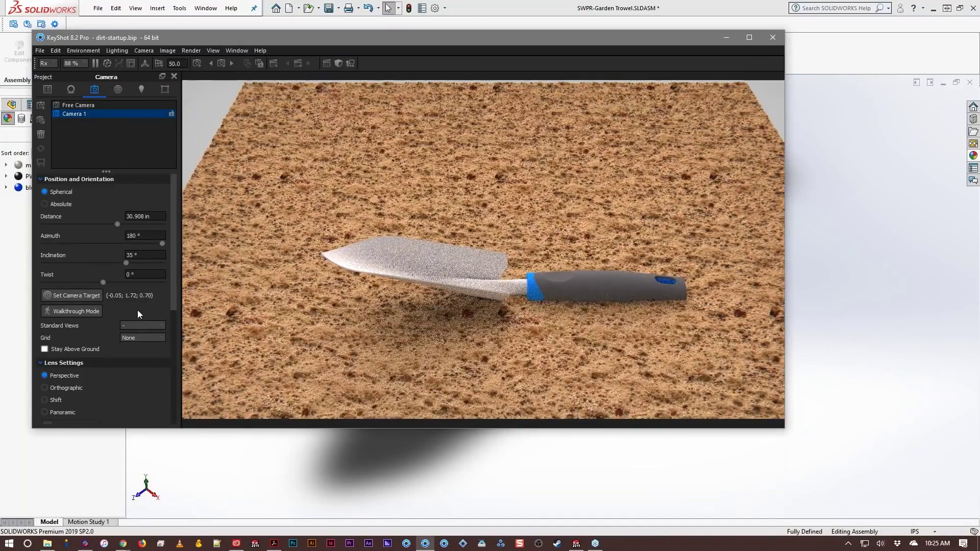
- Move and rotate the SWPR-Garden Trowel group so the blade tip digs into the dirt, with rotations of about 13.5°, 9.2° and -33.7°
mouse_move(459, 281)
left_mouse_down()
mouse_move(469, 296)
mouse_move(462, 273)
left_mouse_up()
middle_click_drag(502, 268, 489, 240)
scroll(489, 239, "up", 3)
left_click(47, 89)
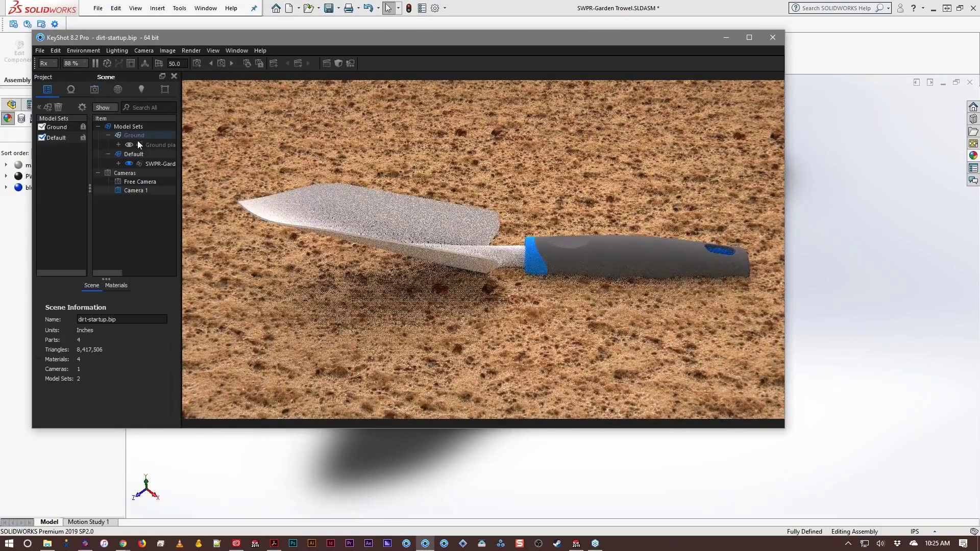
left_click(151, 163)
scroll(446, 345, "down", 3)
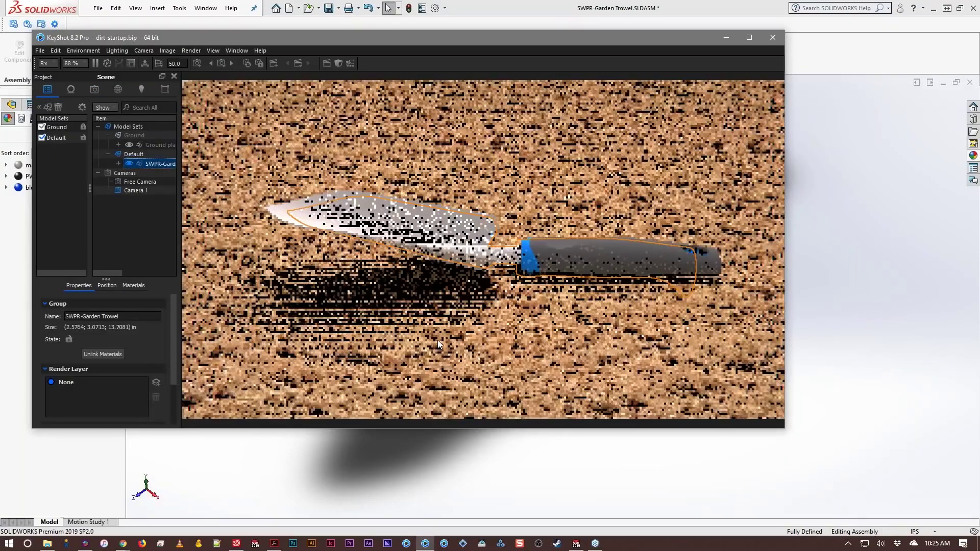
left_click(107, 286)
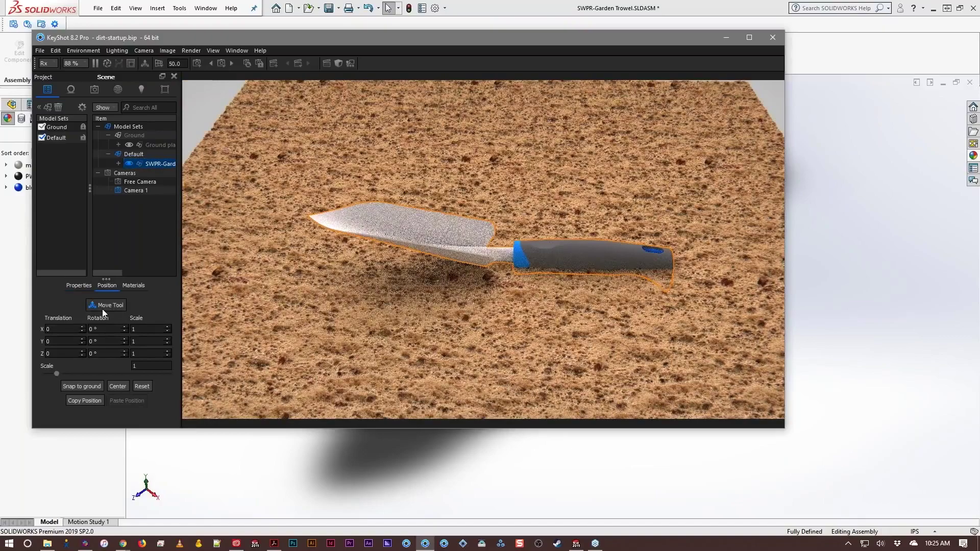
left_click(102, 306)
left_click_drag(537, 219, 448, 181)
left_click_drag(625, 301, 672, 312)
scroll(672, 309, "up", 2)
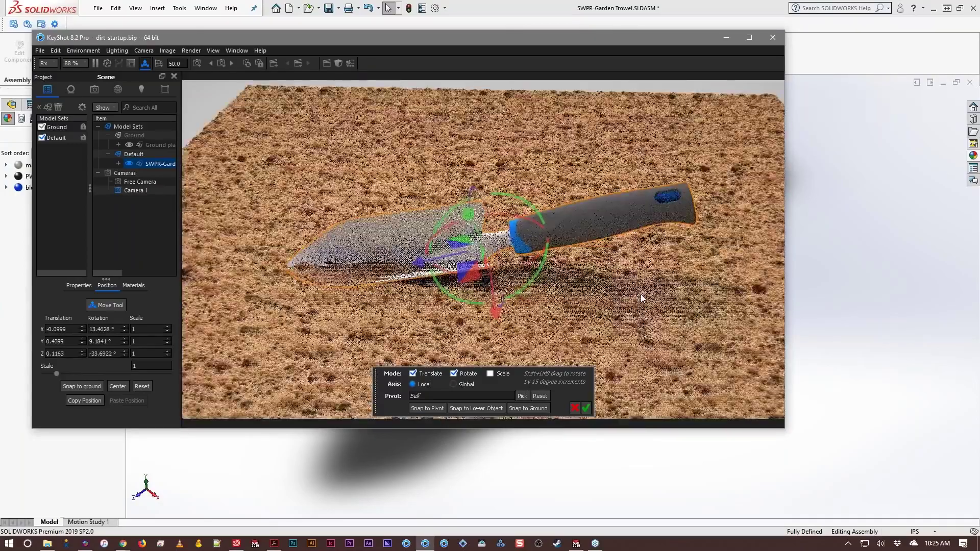
scroll(653, 284, "up", 3)
scroll(660, 280, "down", 3)
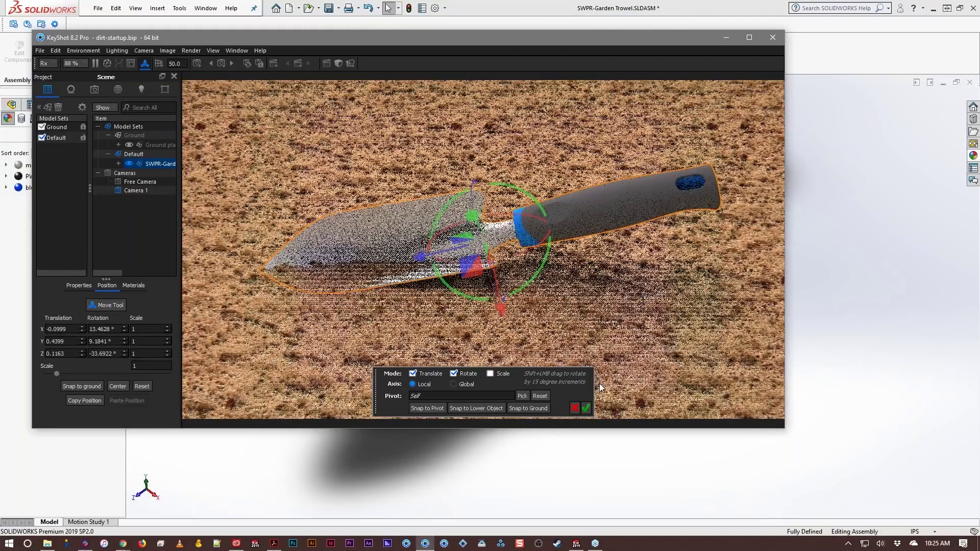
left_click(586, 407)
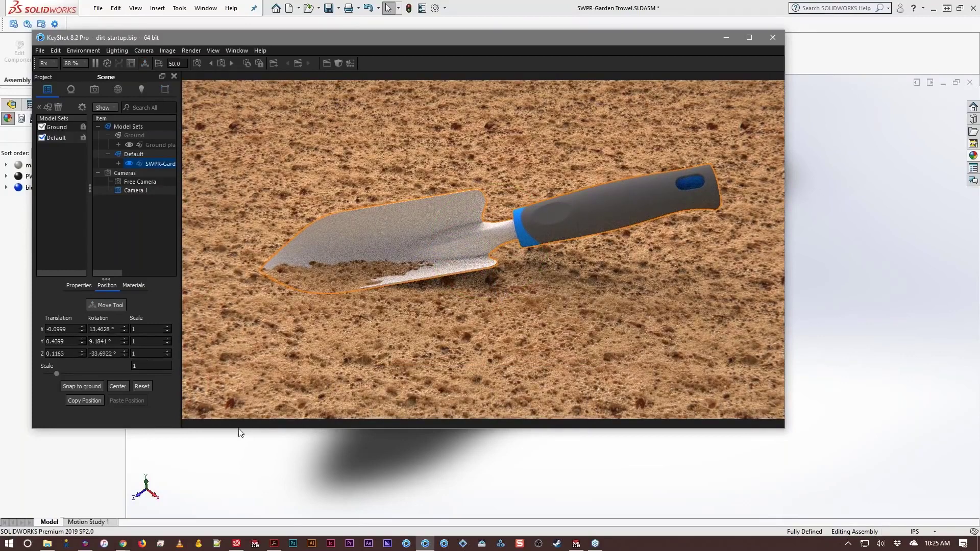
- Apply the Garden Trowel favorites: Steel Scratched to the blade, Mold-Tech-11040 Spray Dot to the grip and Soft Rough Blue to the inner core
key("m")
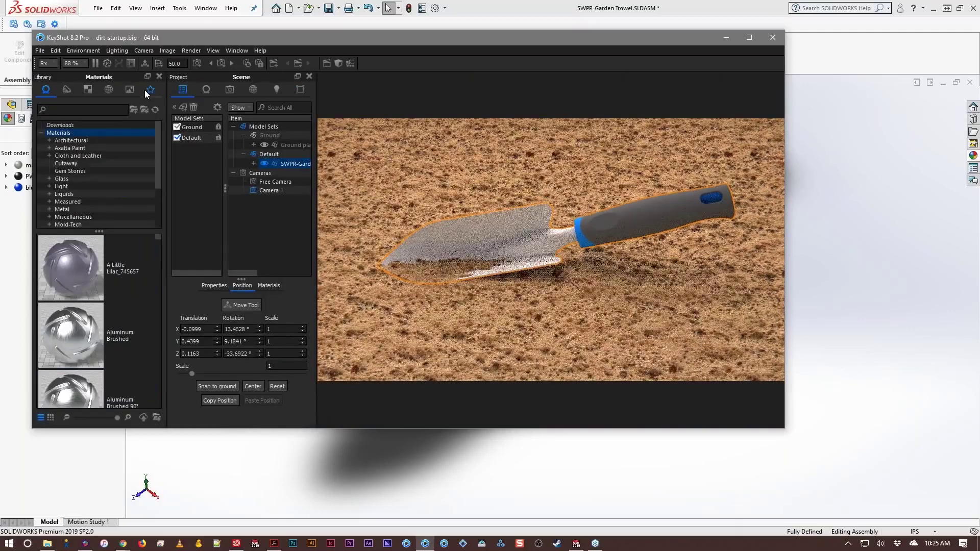
left_click(148, 93)
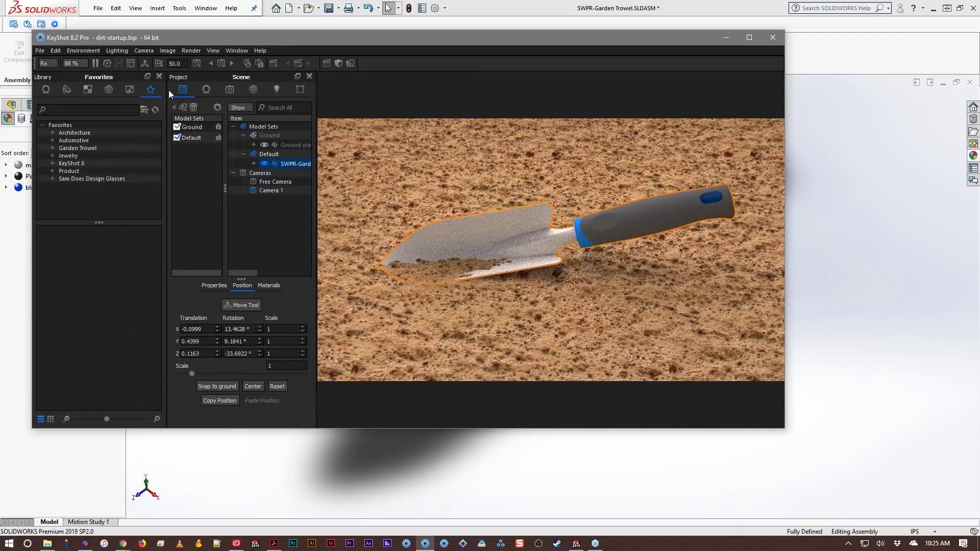
left_click(93, 148)
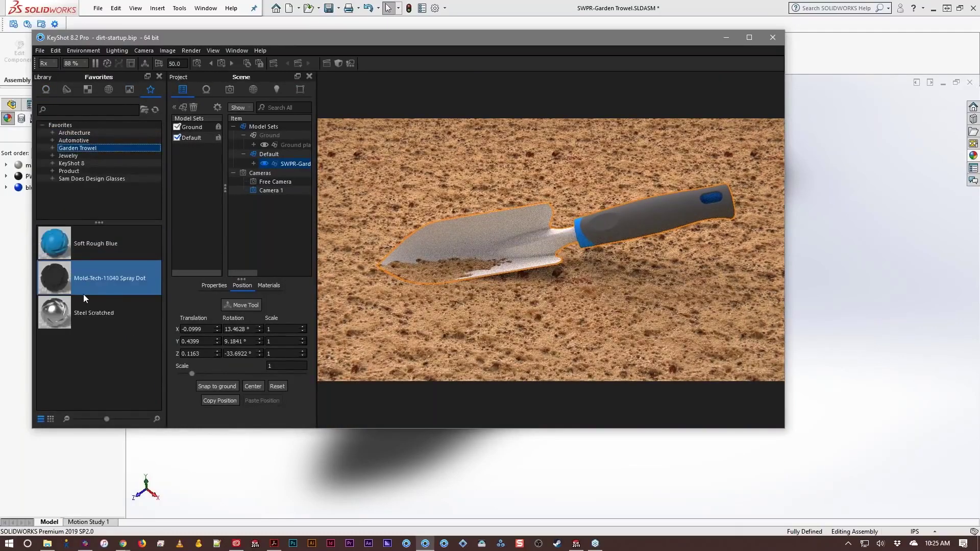
left_click_drag(88, 317, 516, 227)
left_click_drag(82, 275, 649, 218)
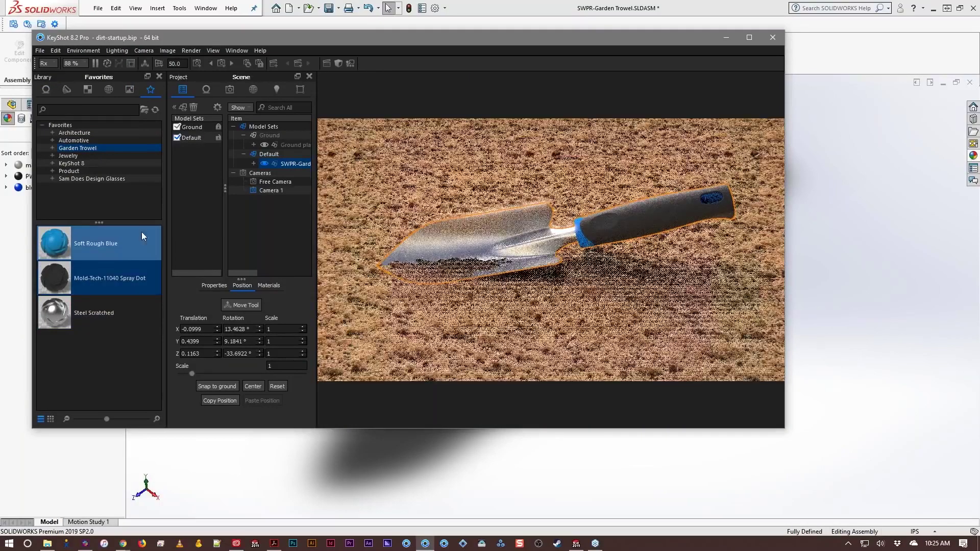
left_click_drag(129, 243, 586, 248)
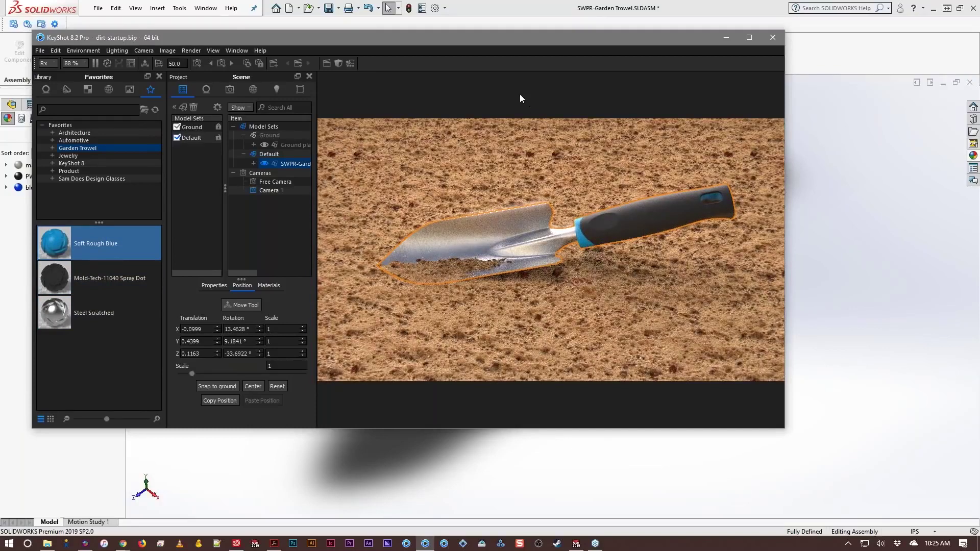
- Save the scene under the new name garden-trowel in the Solidworks-plugin-webinar folder
left_click(39, 51)
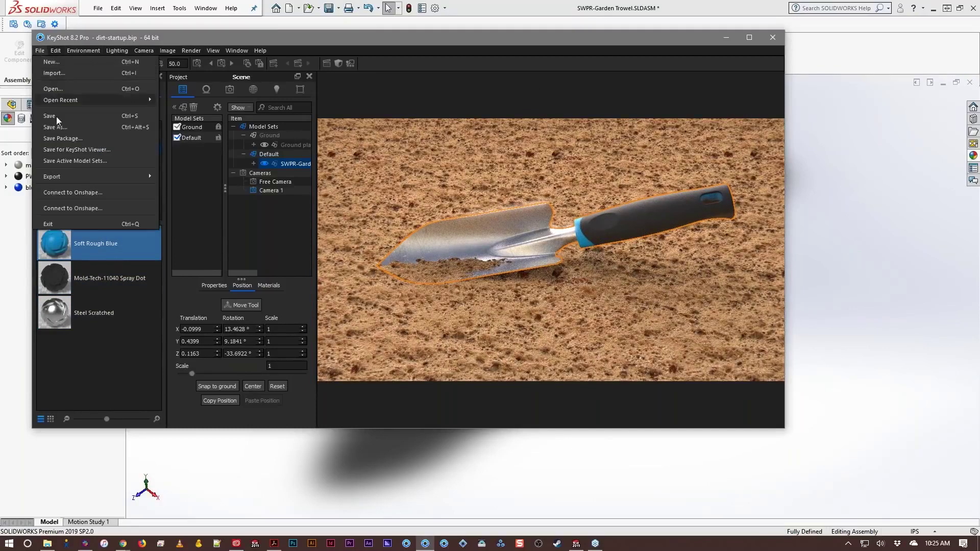
left_click(56, 130)
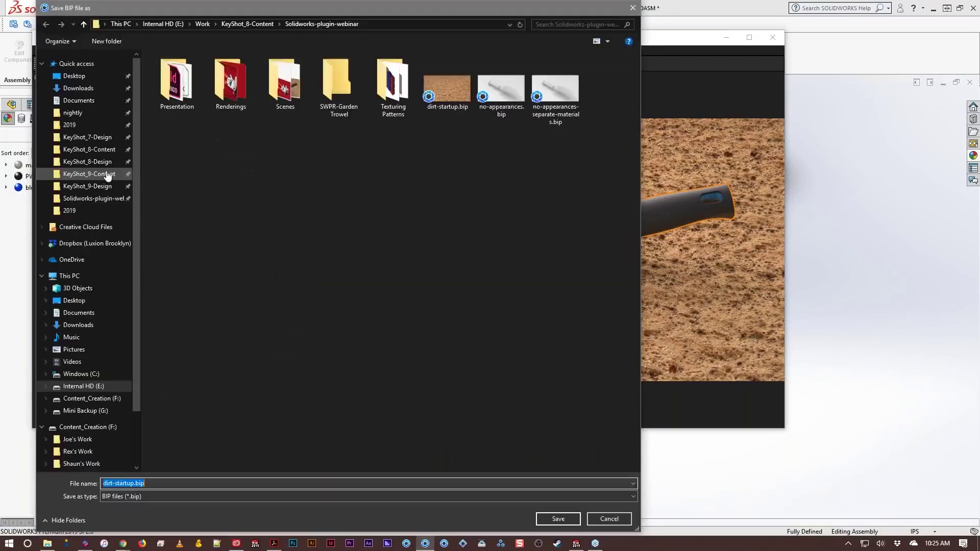
type("ga")
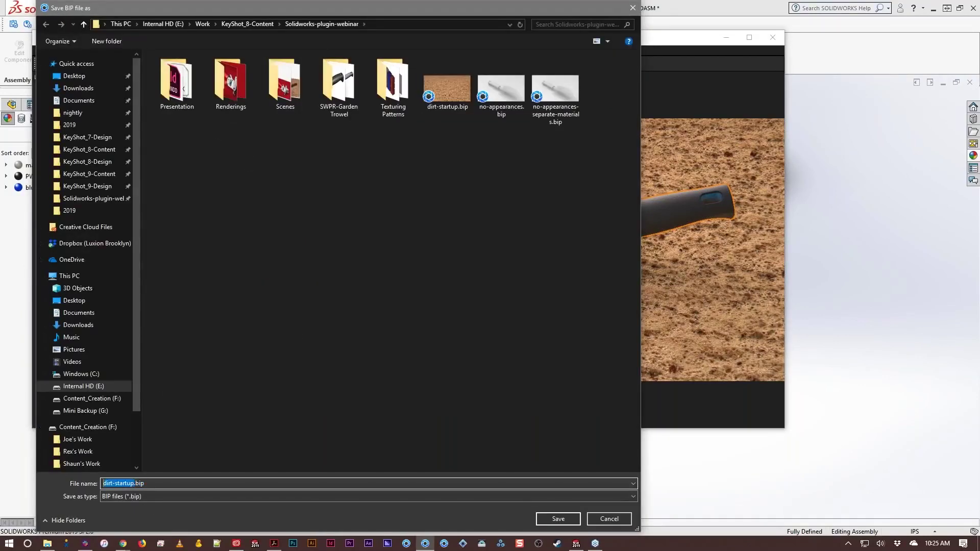
type("rden-trowel")
key("Return")
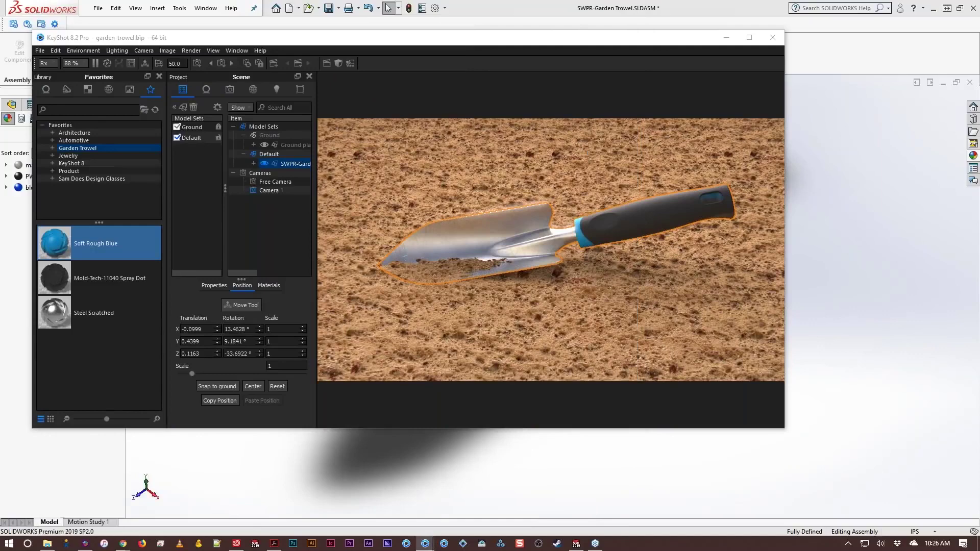
- Close KeyShot and the SOLIDWORKS trowel assembly, saving all modified documents
left_click(775, 42)
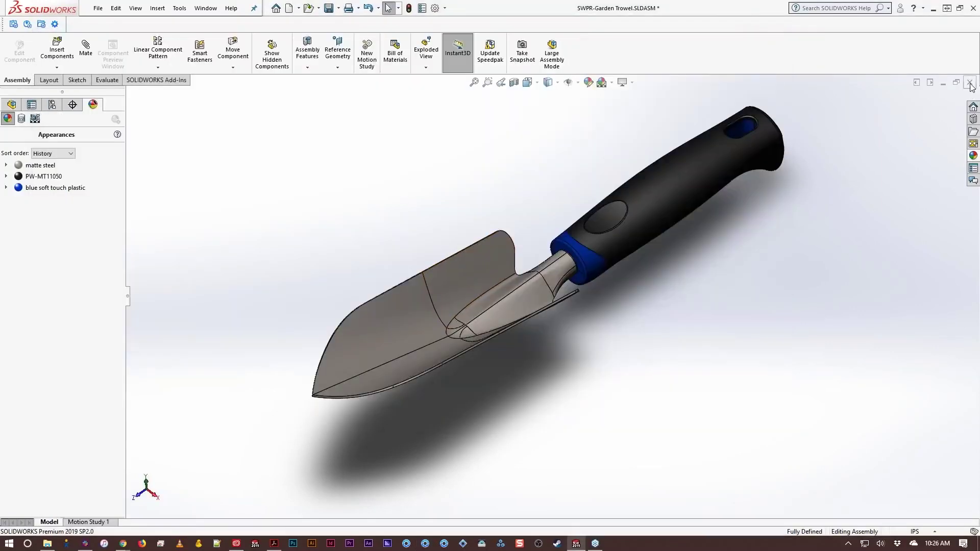
left_click(969, 84)
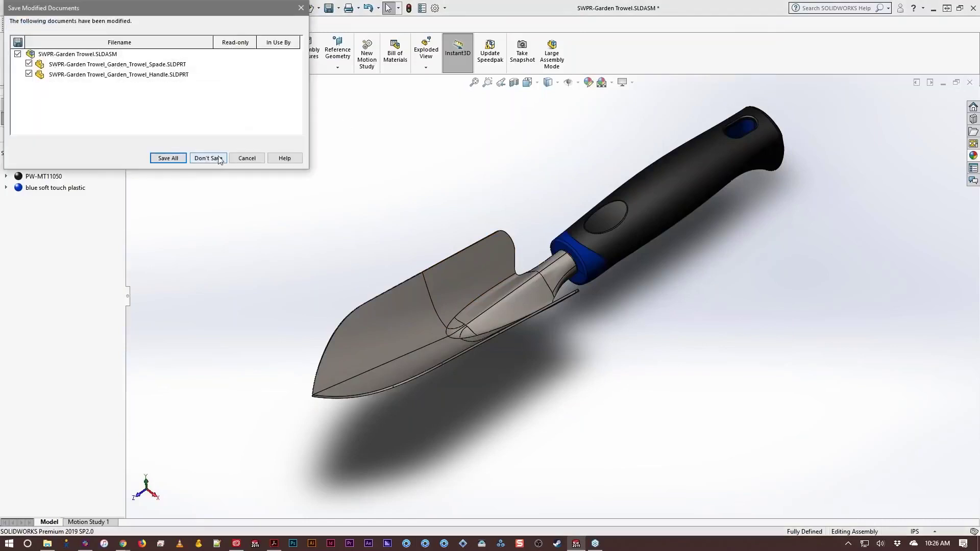
left_click(164, 159)
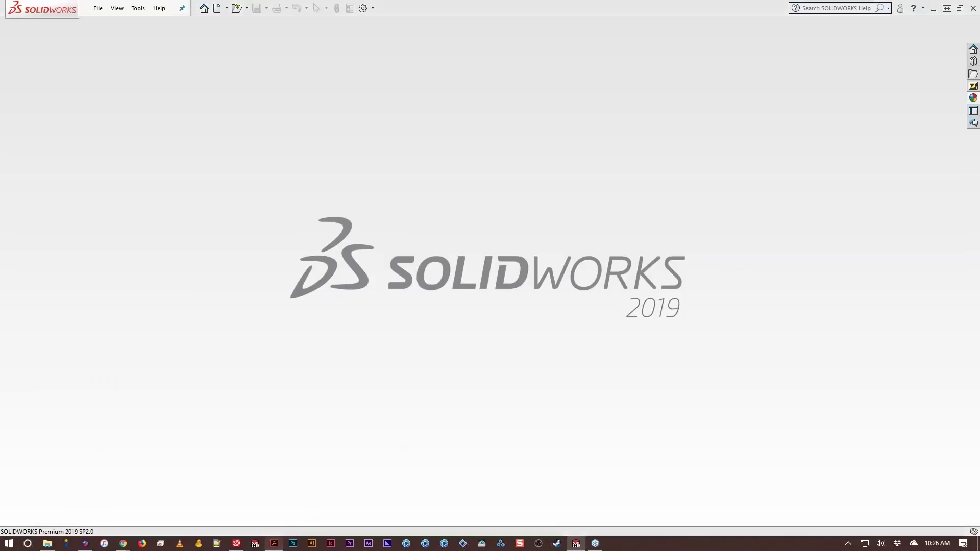
left_click(274, 544)
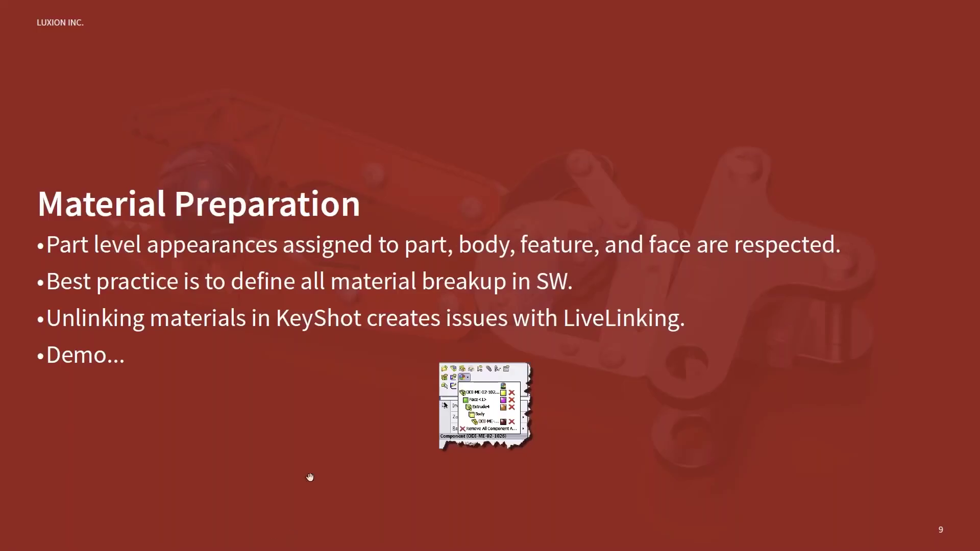
left_click(254, 384)
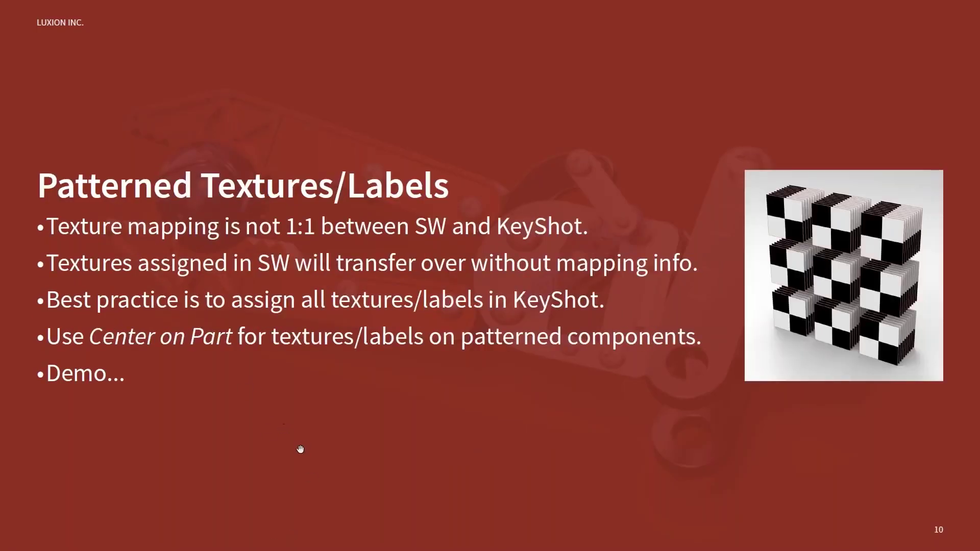
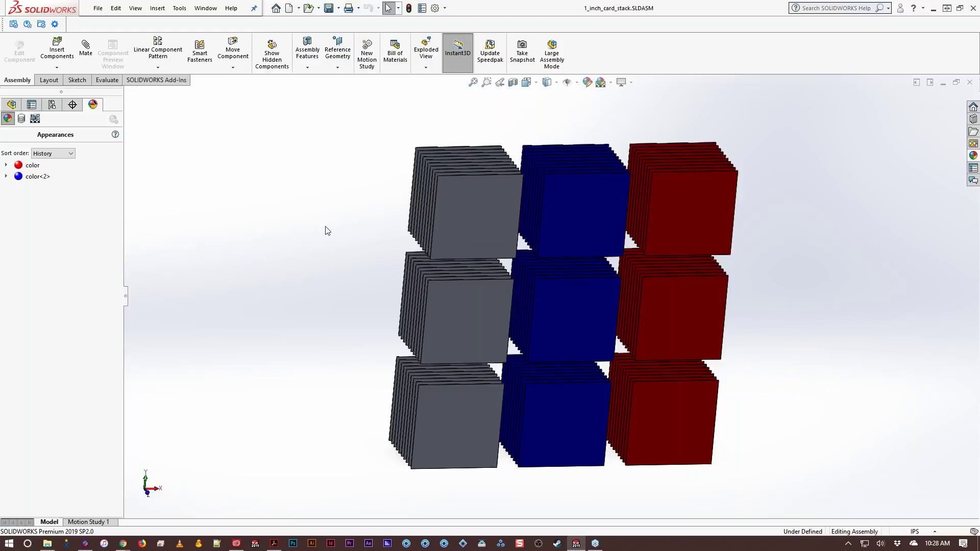
- Confirm the KeyShot export settings with only Interpolate exported animations enabled, and send the 1_inch_card_stack assembly to KeyShot
left_click(57, 26)
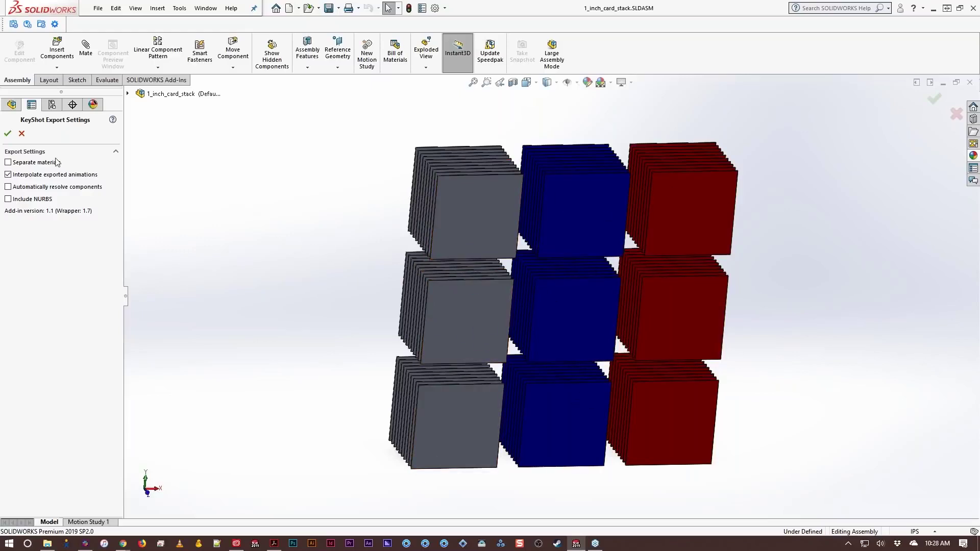
left_click(8, 133)
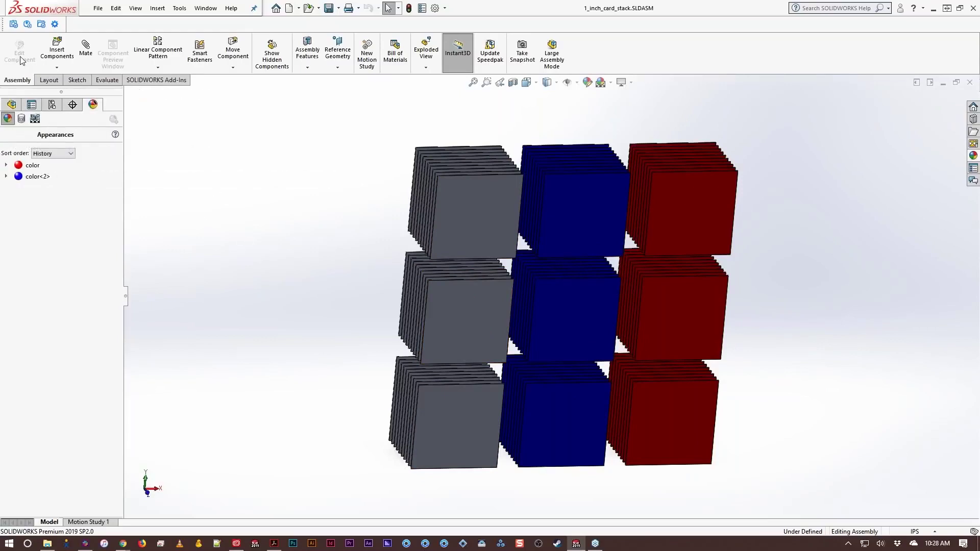
left_click(13, 25)
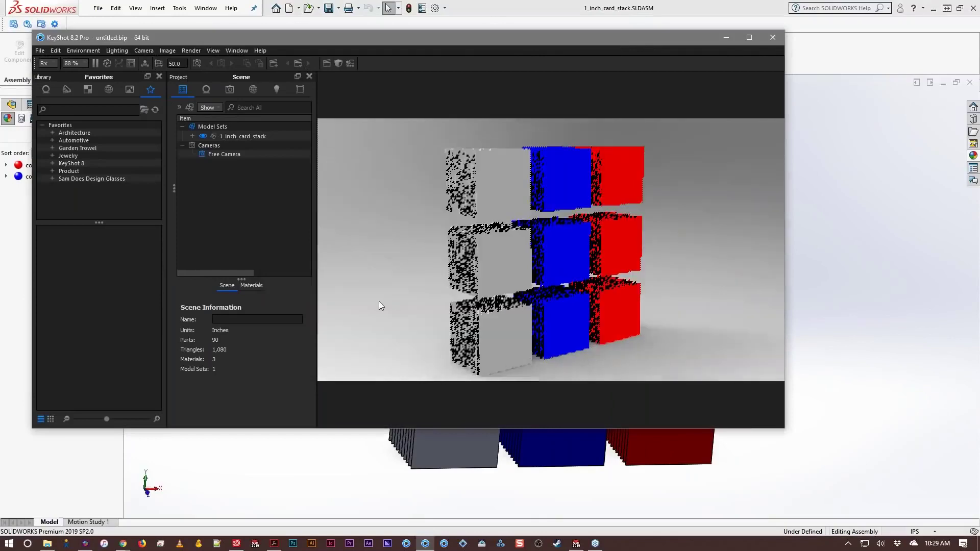
- Display the materials of the imported card stack, maximize the KeyShot window and examine the stack from an angled view
left_click(251, 285)
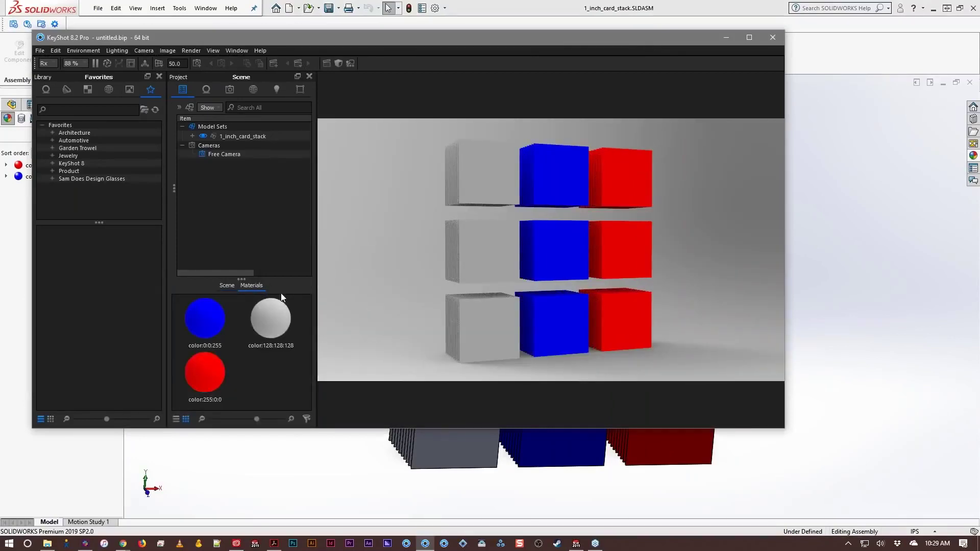
left_click(748, 38)
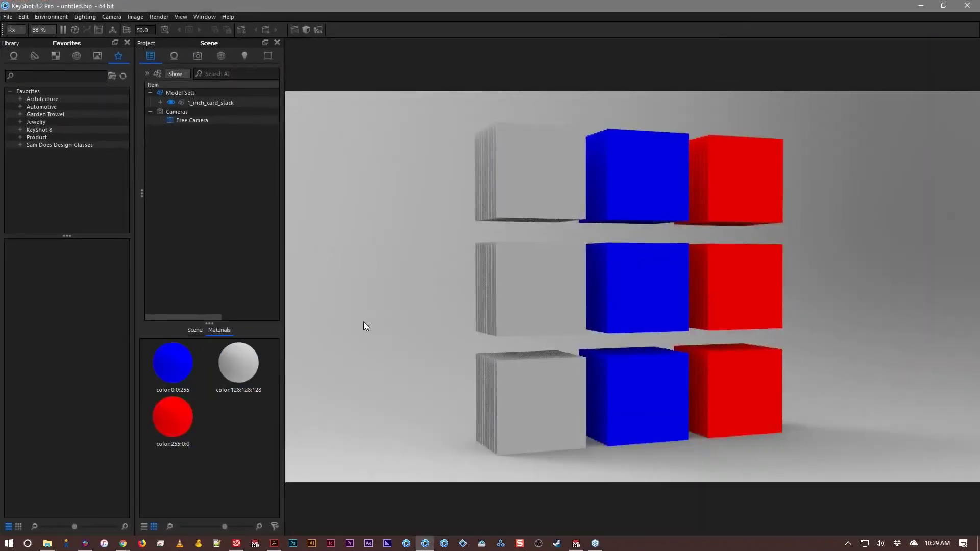
left_click_drag(317, 339, 331, 363)
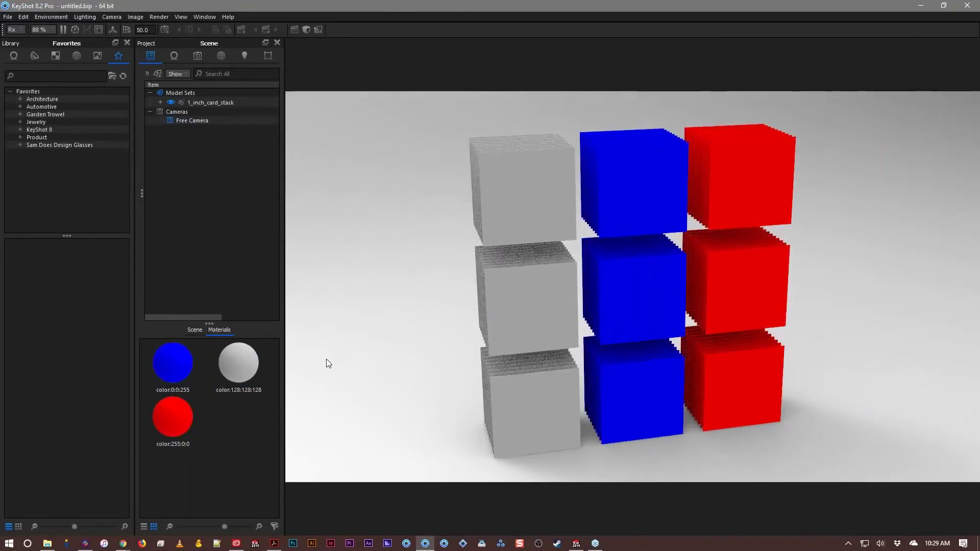
left_click_drag(375, 324, 411, 313)
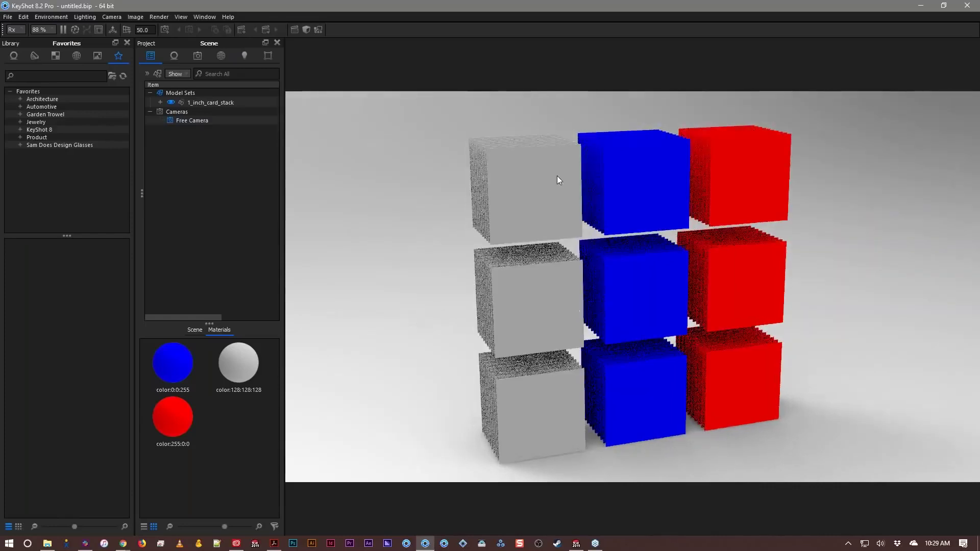
- Apply 1_inch_texture.jpg as the color texture of the grey cards' material and center its box mapping on Part
double_click(541, 198)
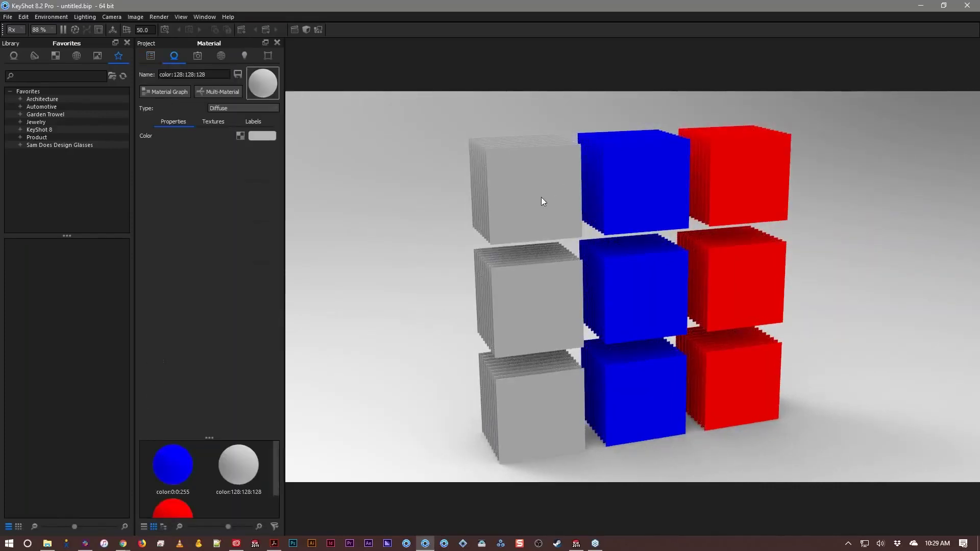
left_click(220, 123)
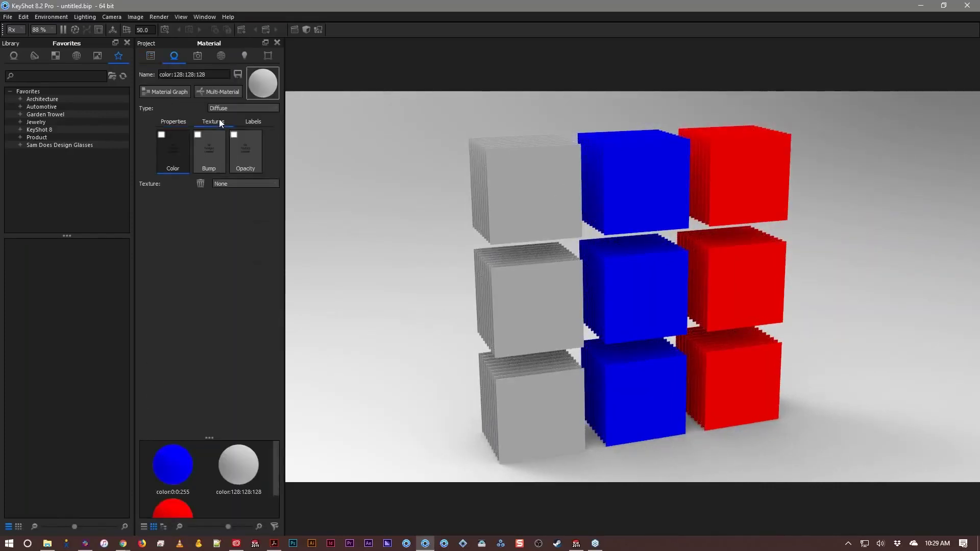
left_click_drag(337, 229, 376, 238)
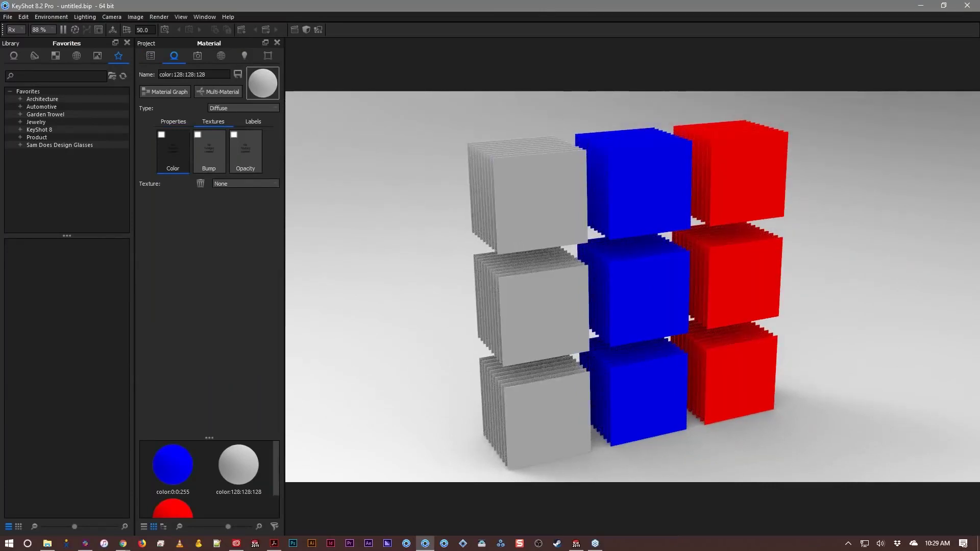
left_click_drag(0, 312, 178, 159)
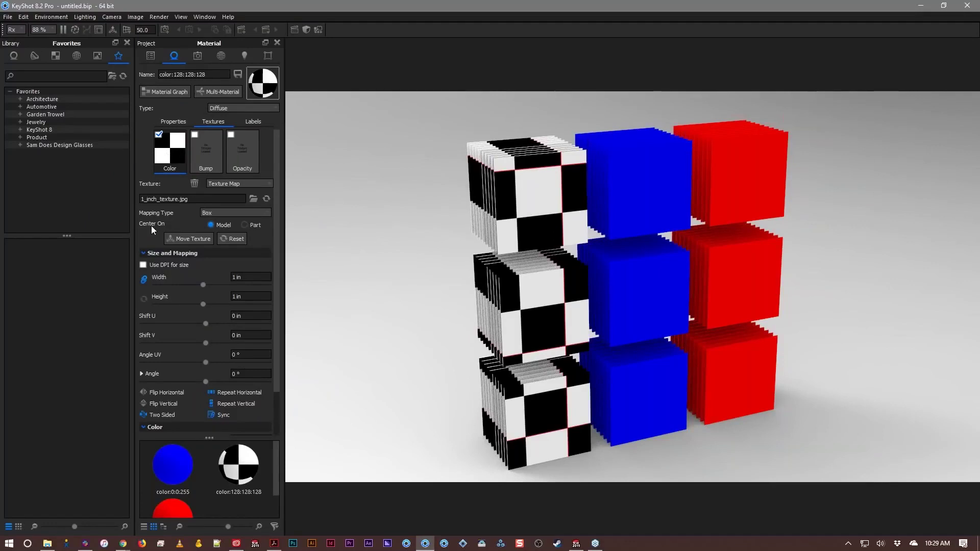
left_click(253, 225)
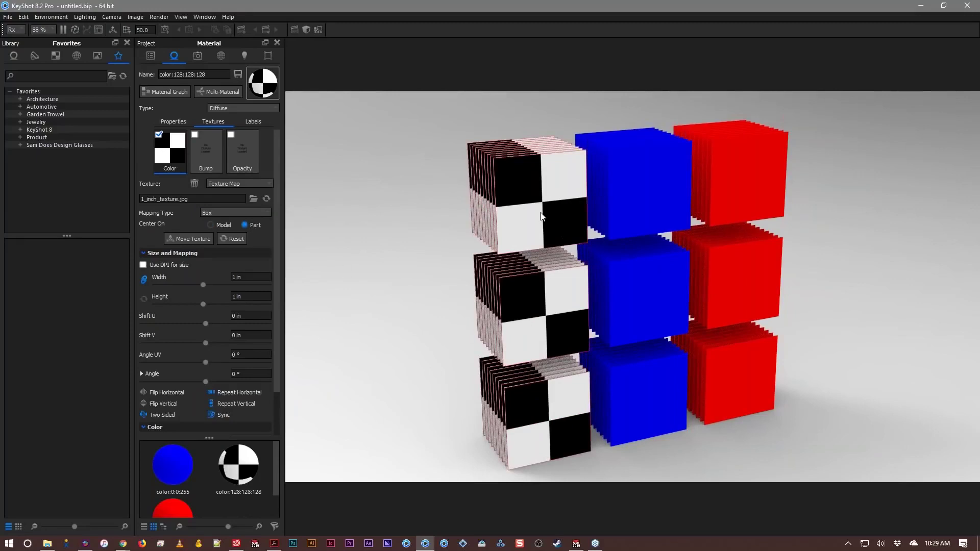
left_click_drag(442, 244, 553, 223)
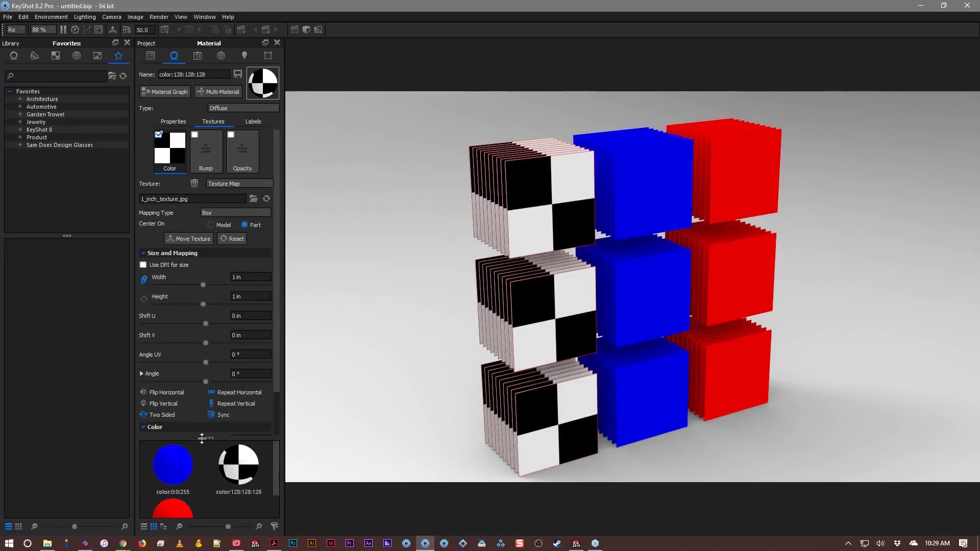
left_click_drag(203, 437, 207, 492)
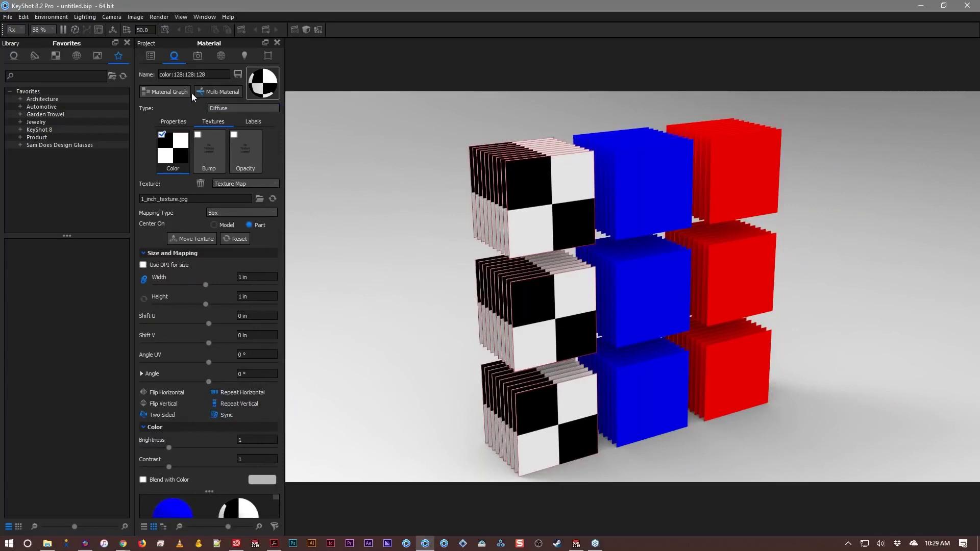
- Examine the size of a single 1_inch_card in the scene tree and compare it with the texture's width
left_click(149, 56)
left_click(238, 299)
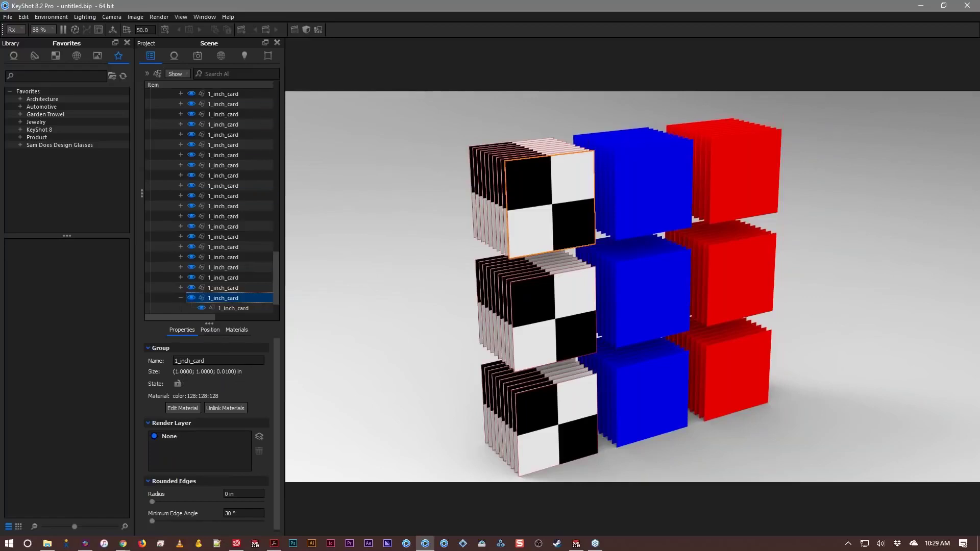
left_click(174, 55)
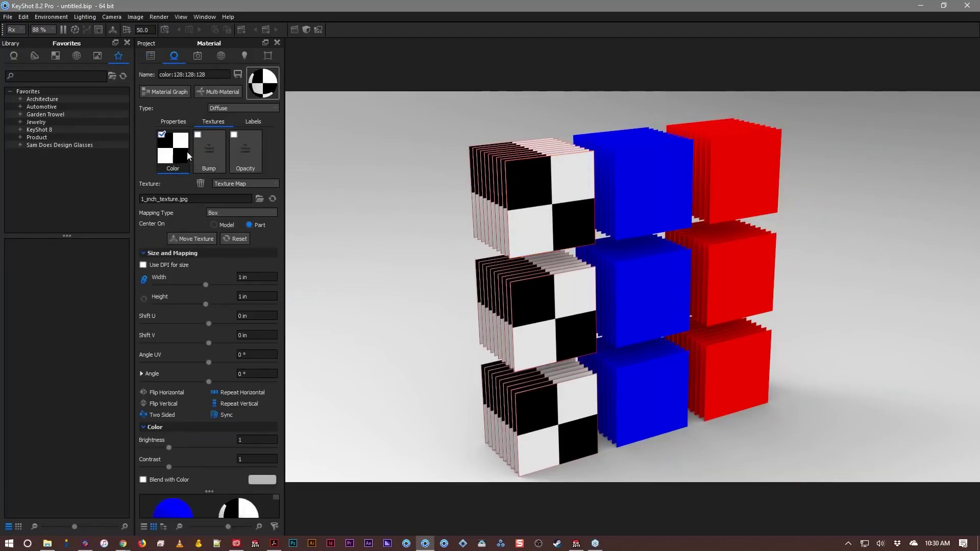
left_click(257, 277)
- Add 1_inch_texture.jpg as a label on the blue cards' material and center it on Part
double_click(657, 209)
left_click_drag(658, 209, 561, 230)
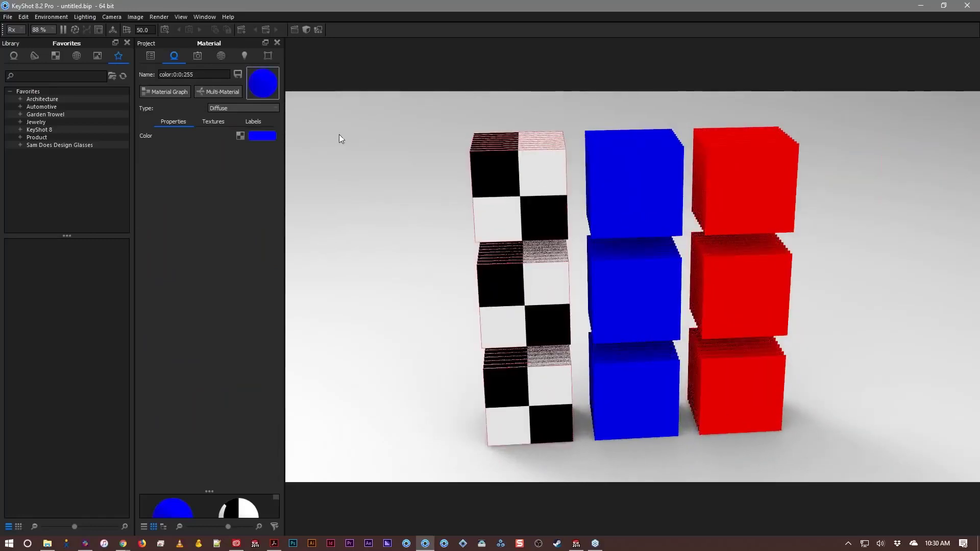
left_click(252, 122)
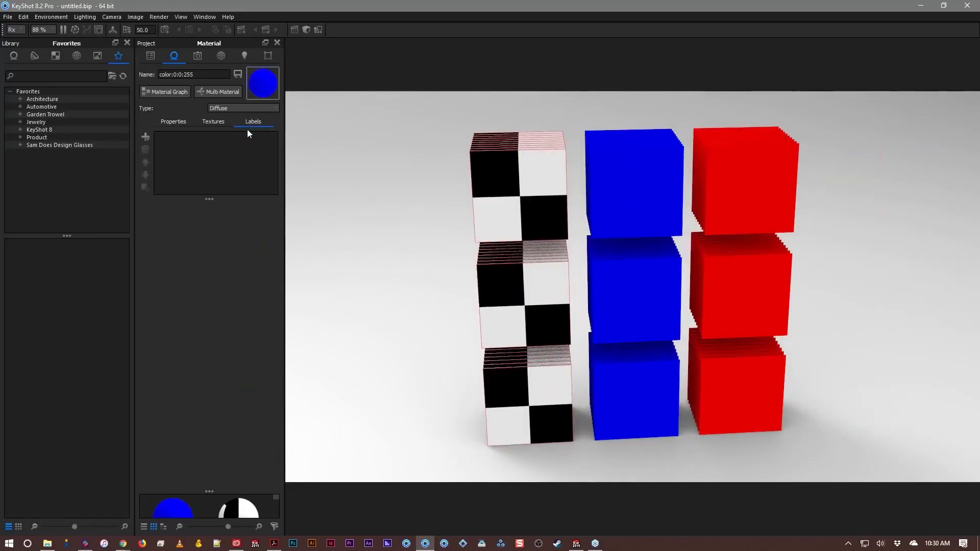
left_click_drag(192, 259, 195, 148)
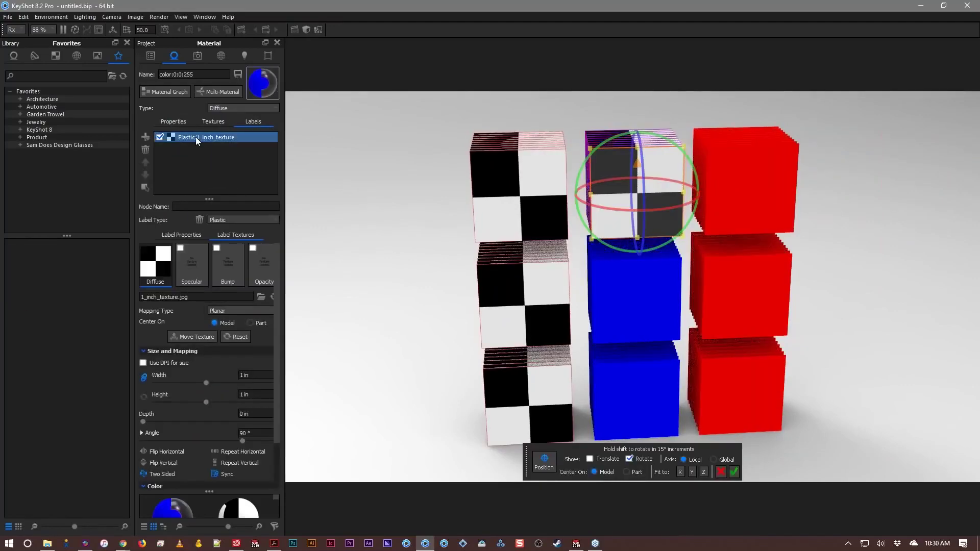
mouse_move(195, 137)
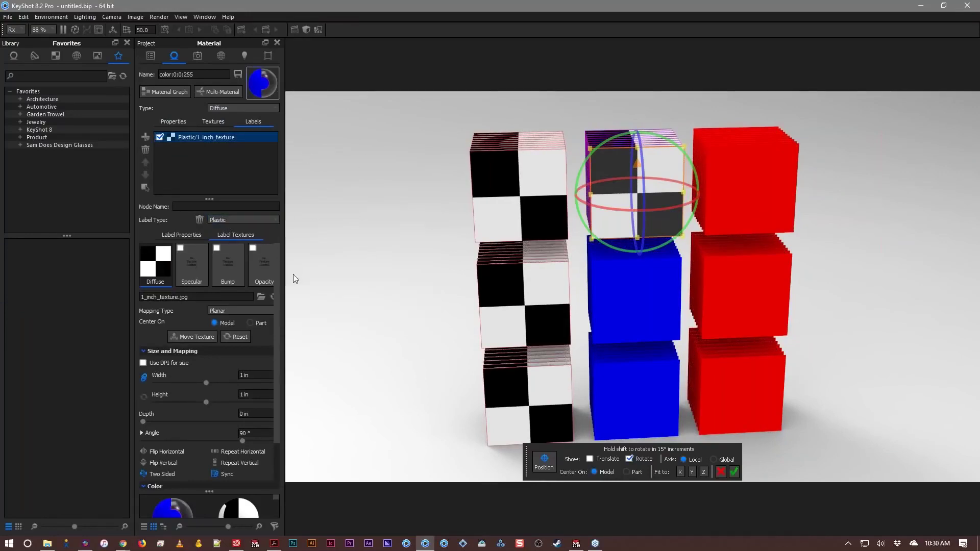
left_click(250, 323)
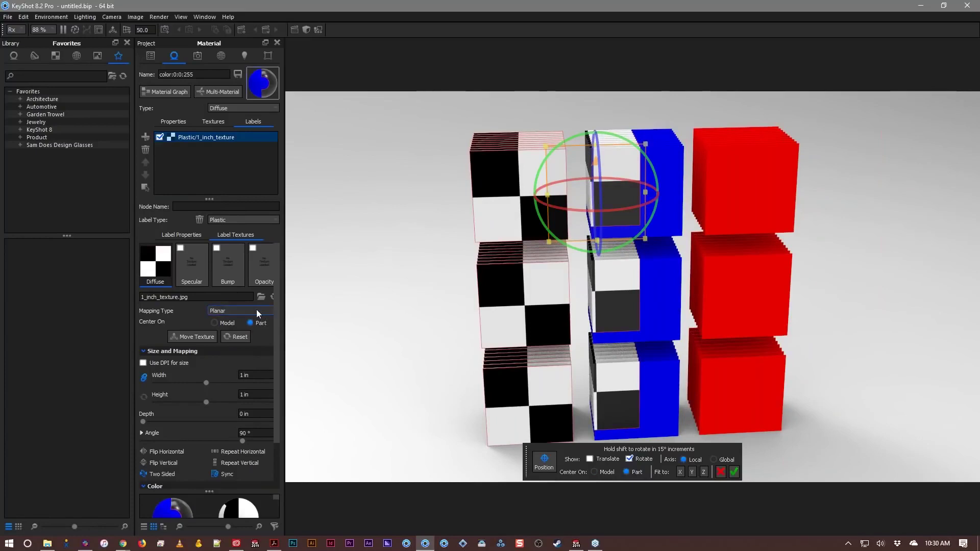
- Switch the blue cards' label to Box mapping and reset its texture placement
left_click(256, 310)
left_click(253, 325)
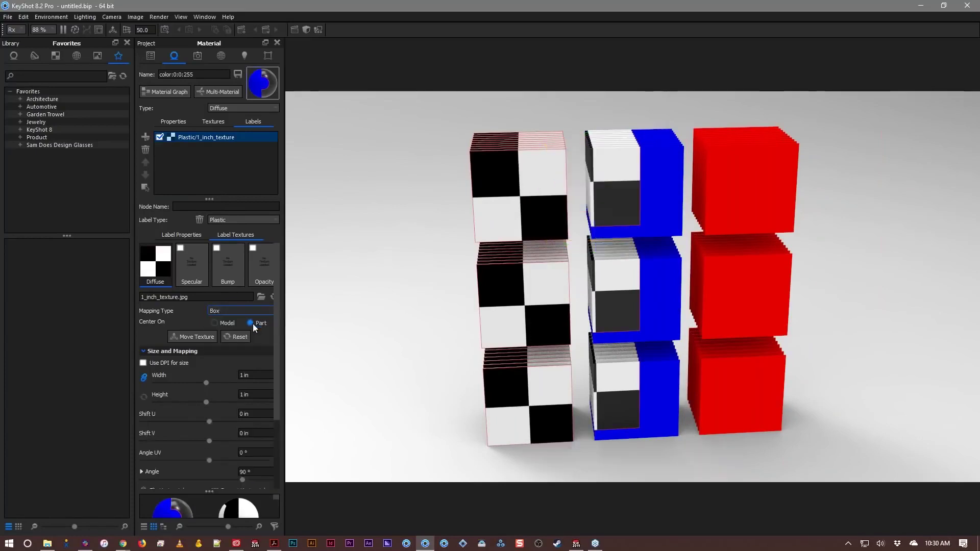
left_click(231, 337)
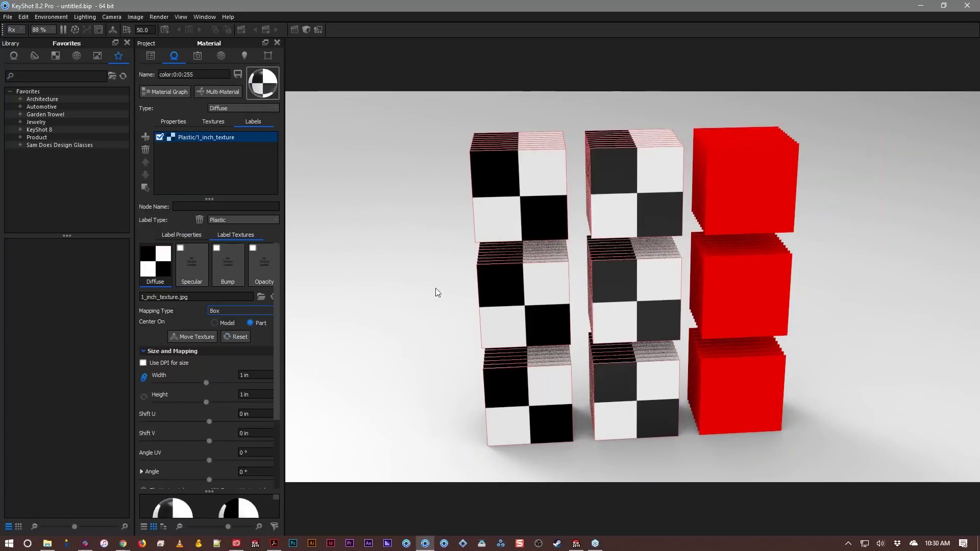
left_click_drag(402, 314, 421, 311)
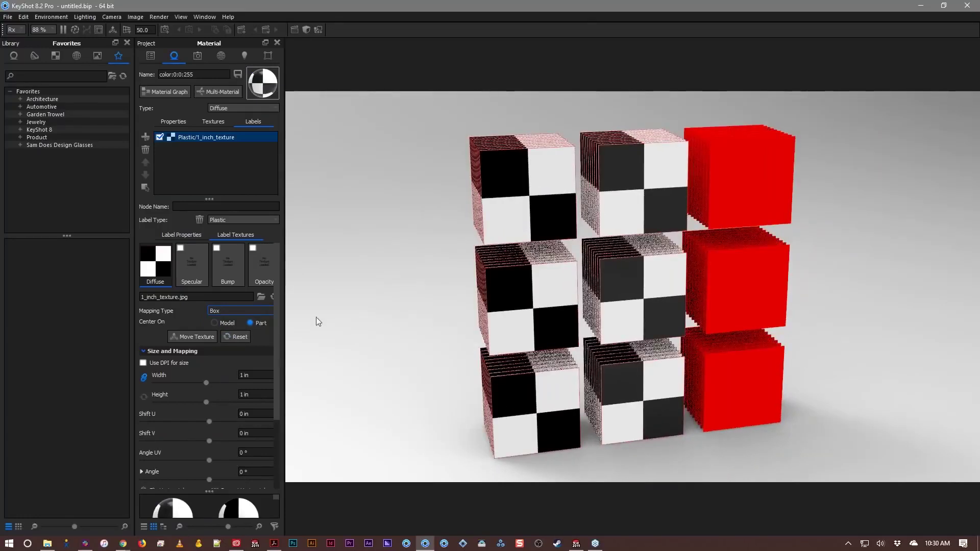
- Set the label's mapping type to Planar, fit it to the Z axis and accept the placement
left_click(250, 310)
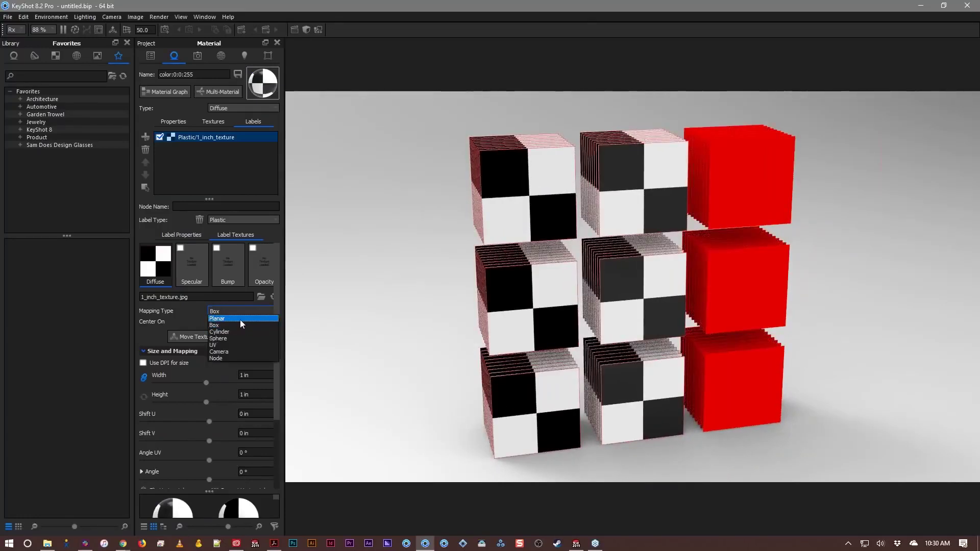
left_click(240, 319)
left_click_drag(363, 343, 314, 346)
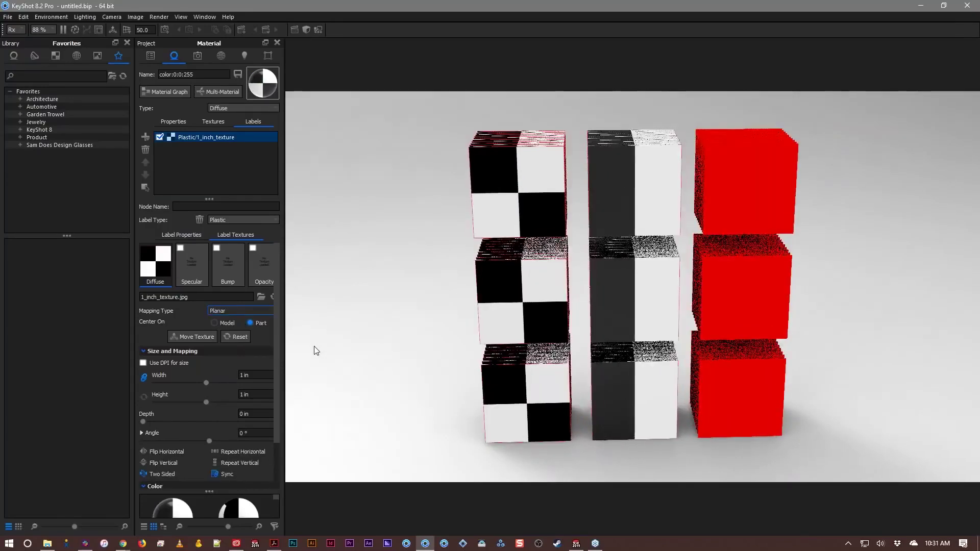
left_click(204, 336)
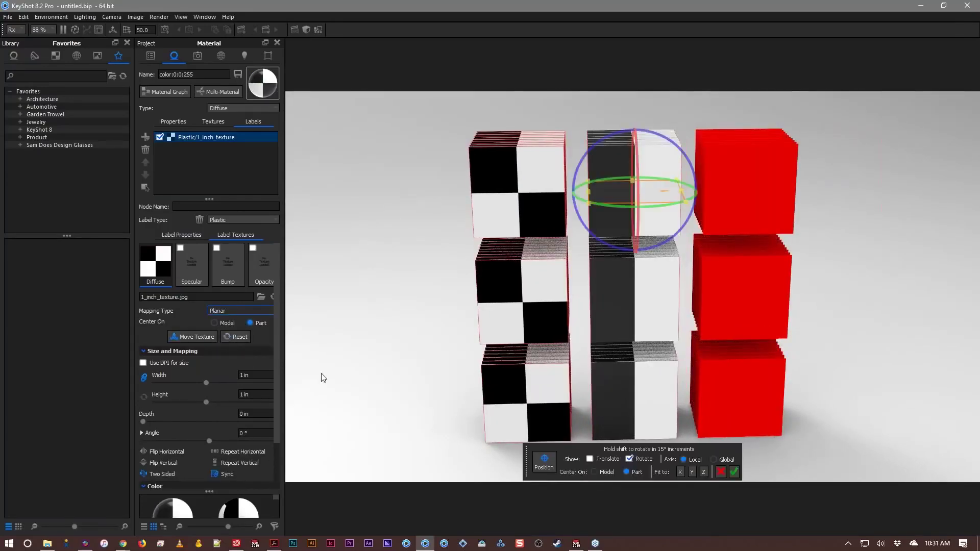
left_click_drag(421, 387, 298, 398)
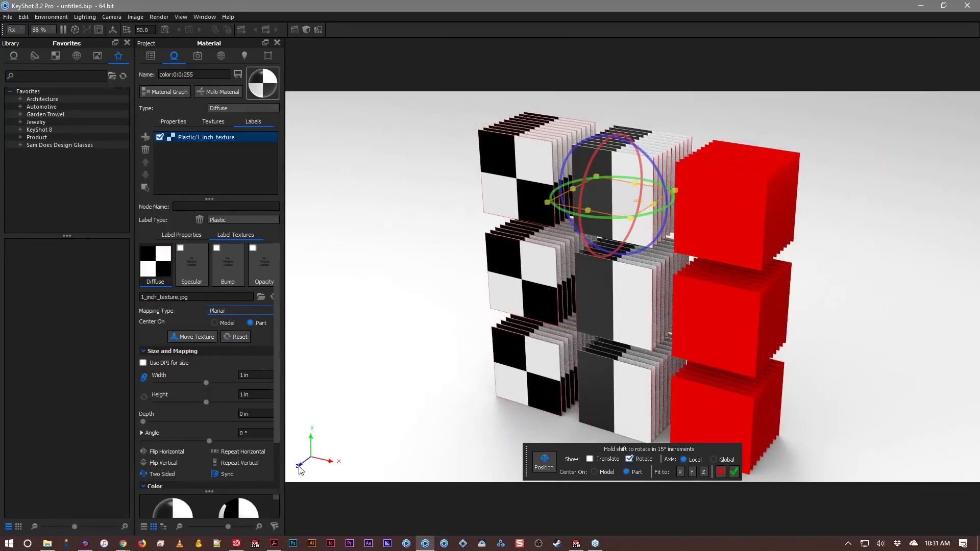
left_click(703, 473)
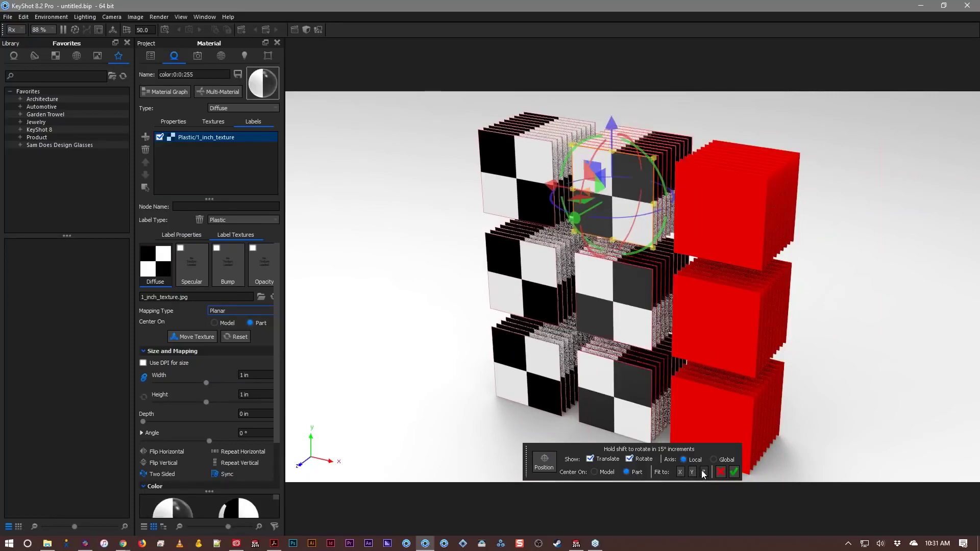
left_click(733, 473)
left_click_drag(452, 411, 535, 412)
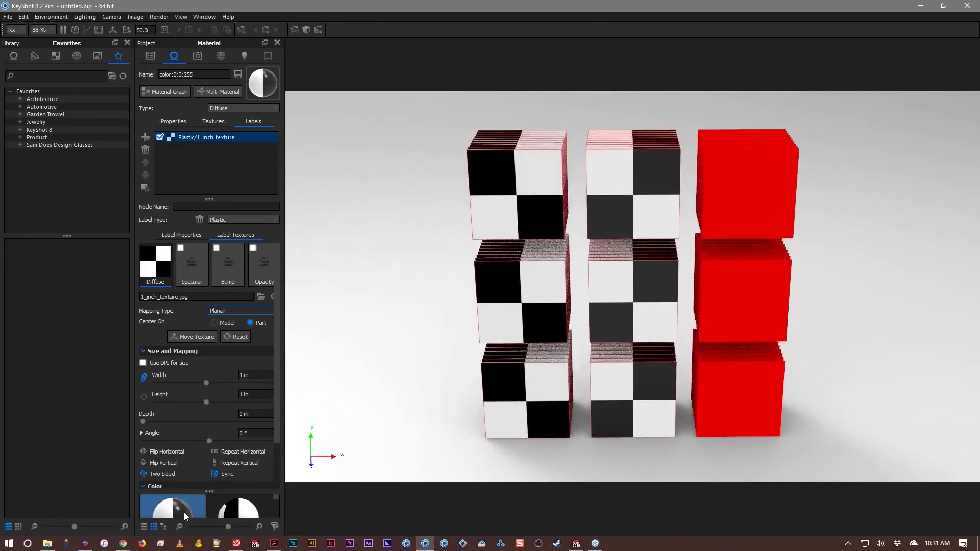
- Apply the blue cards' labeled material to the red and grey cards as well, and view all the stacks at an angle
left_click_drag(209, 491, 728, 381)
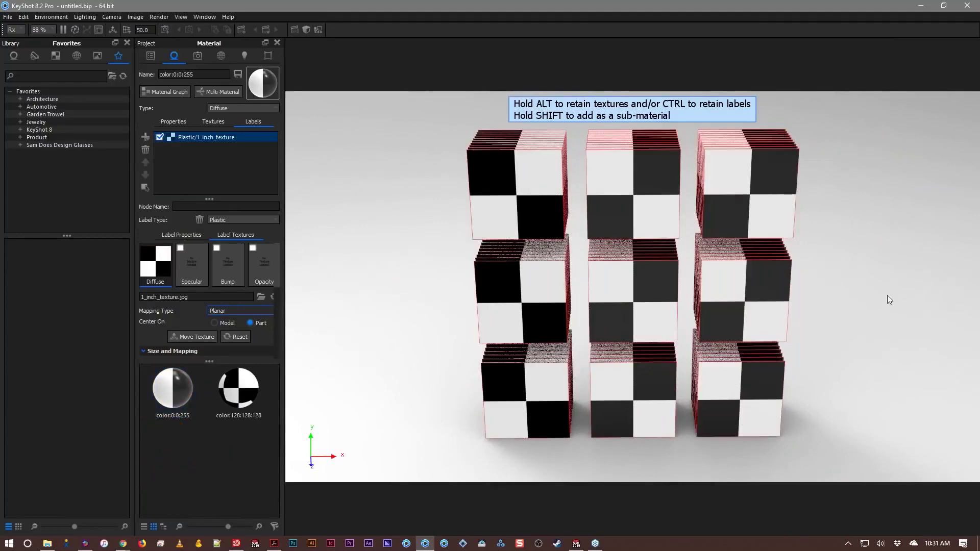
left_click(238, 388, "ctrl")
right_click(256, 427)
key("Escape")
key("Delete")
left_click_drag(531, 327, 504, 356)
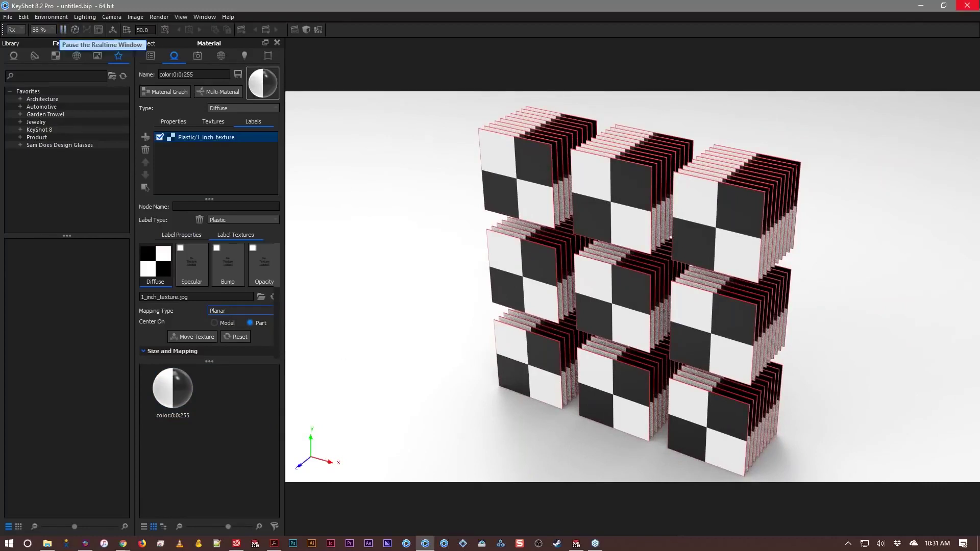
- Close KeyShot, discarding the changes, and close the 1_inch_card_stack assembly in SOLIDWORKS
left_click(966, 5)
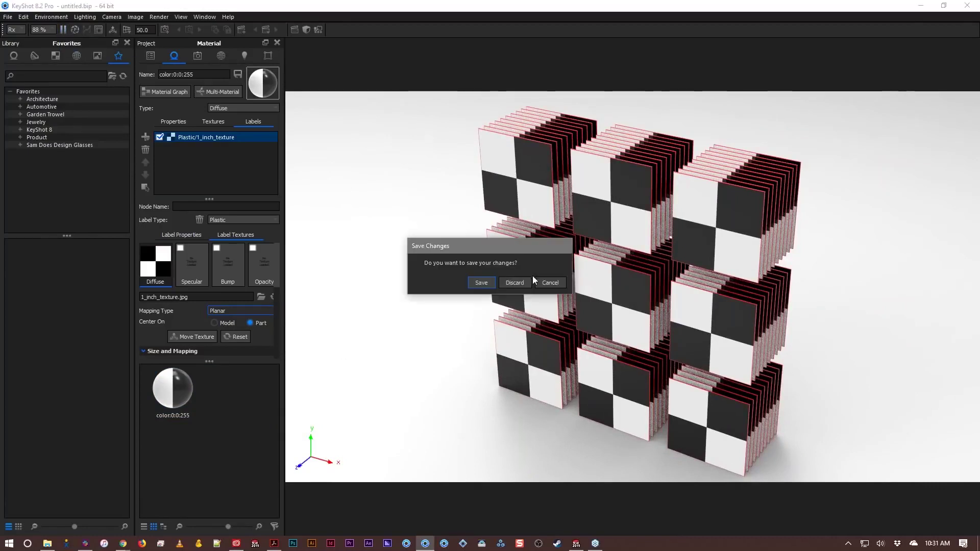
left_click(522, 282)
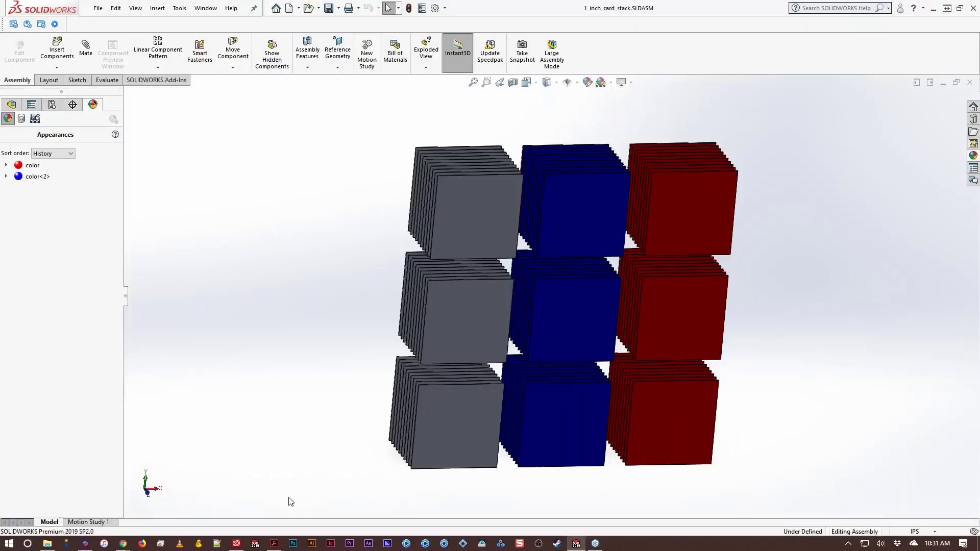
left_click(971, 82)
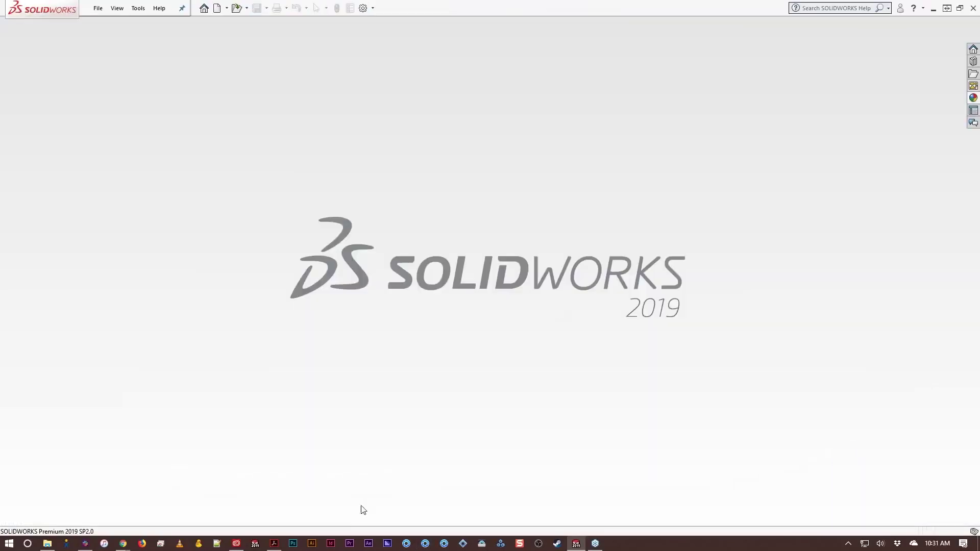
left_click(236, 543)
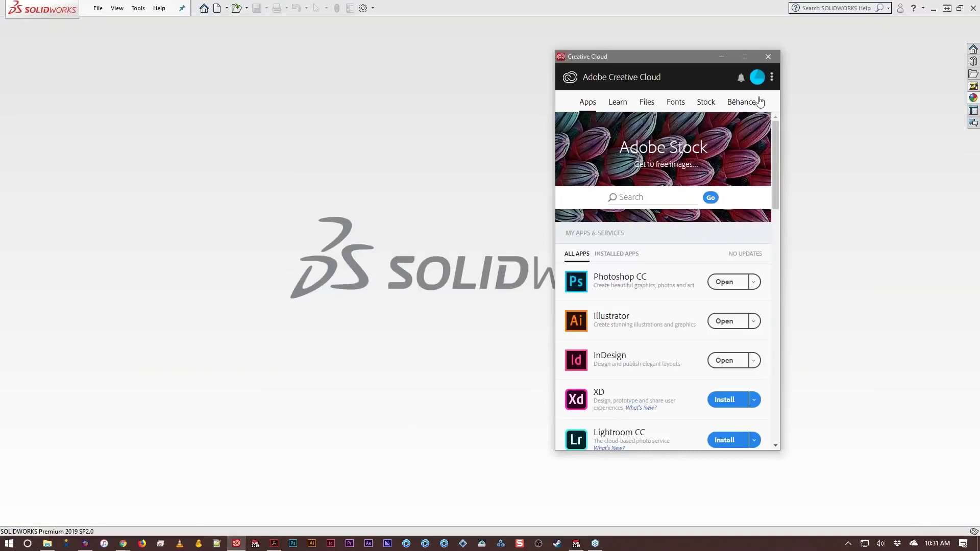
left_click(767, 56)
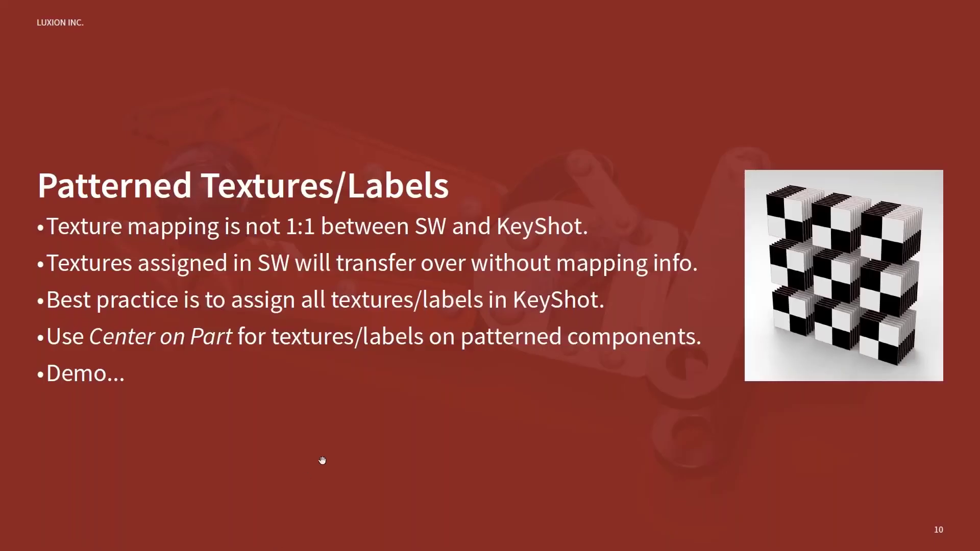
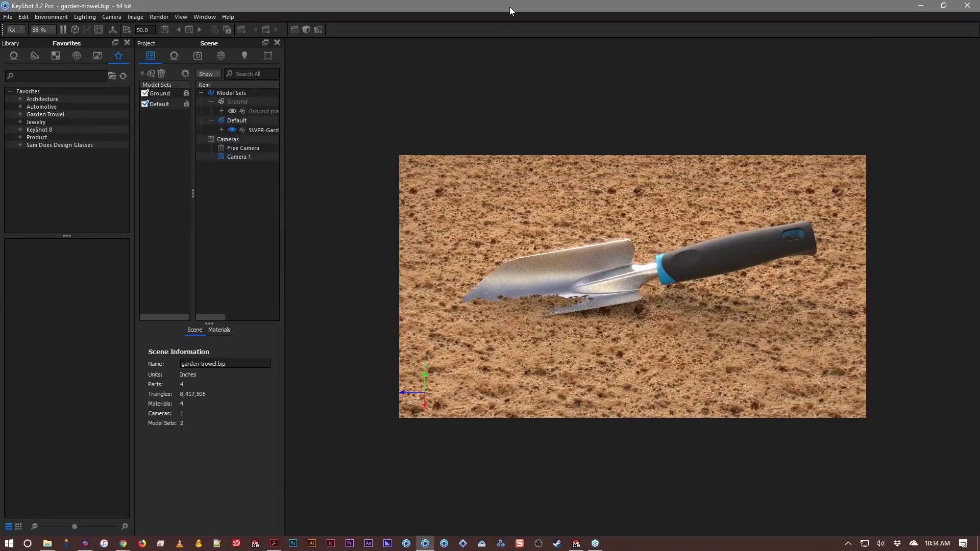
- Arrange the KeyShot garden-trowel scene and the SOLIDWORKS SWPR-Garden Trowel assembly side by side, each filling half the screen
key("super+Left")
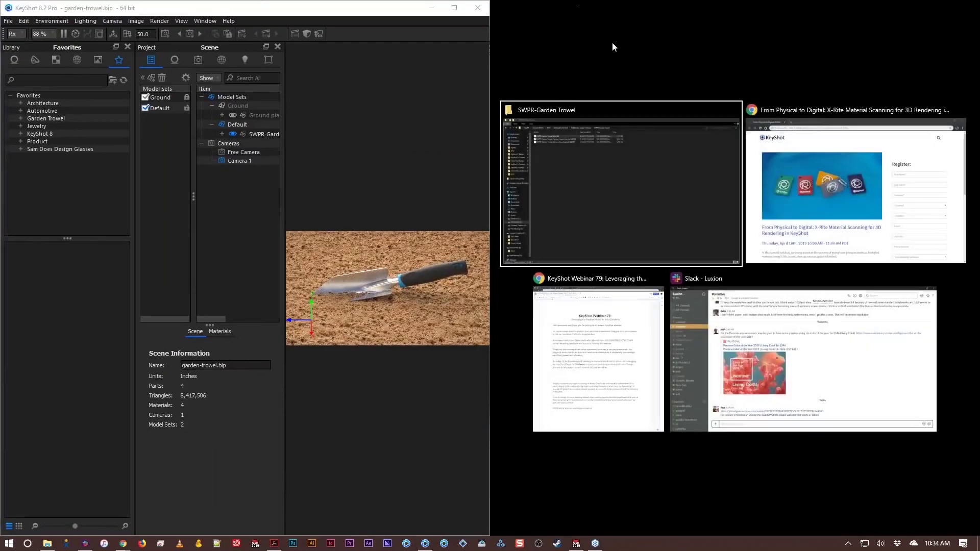
left_click(612, 41)
left_click(762, 328)
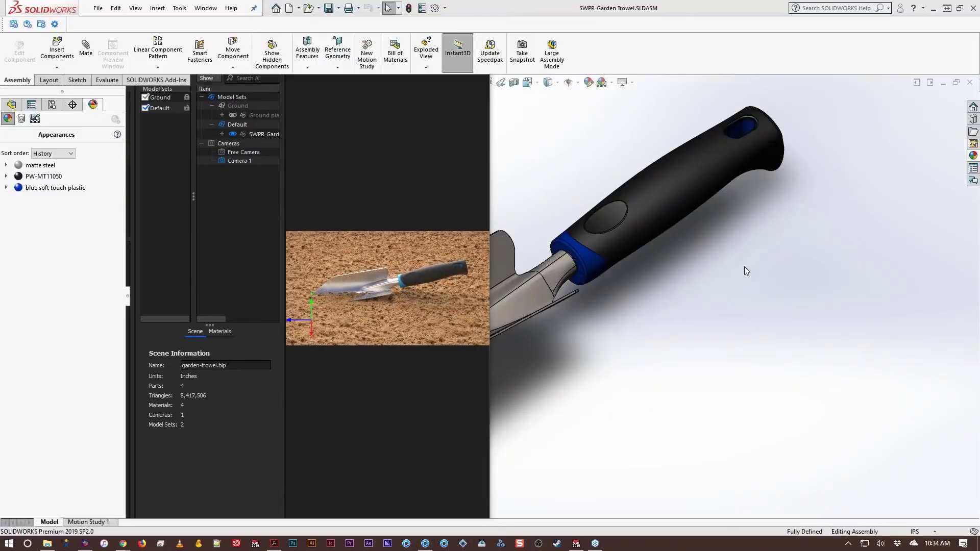
left_click_drag(680, 9, 894, 96)
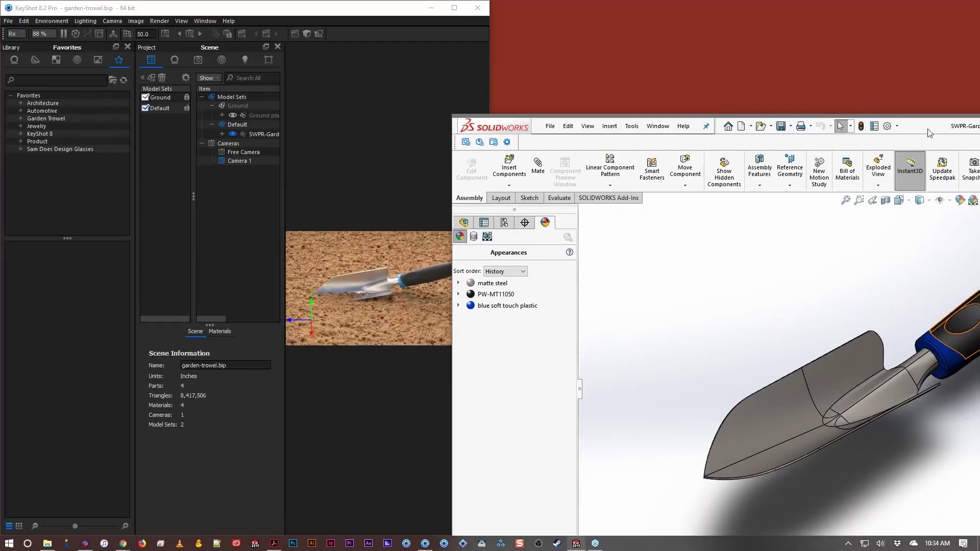
key("super+Right")
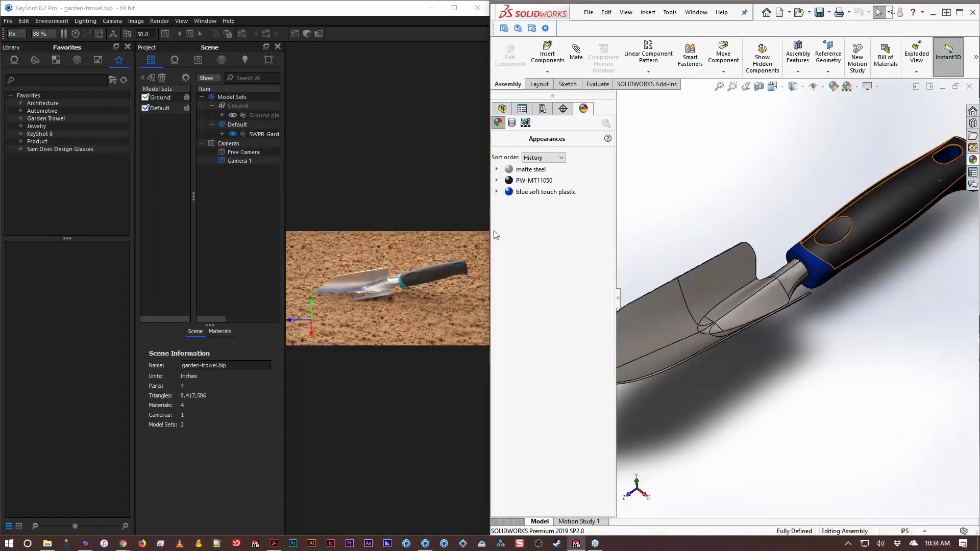
- Enlarge the KeyShot viewport by removing the Library and narrowing the Project area, and show the SOLIDWORKS feature tree beside the whole trowel
left_click(128, 46)
left_click_drag(126, 60, 93, 62)
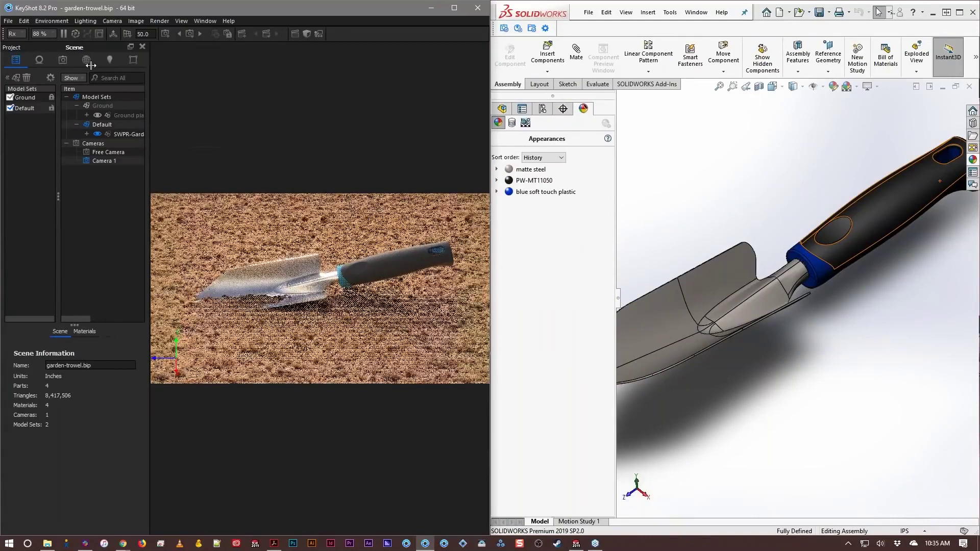
scroll(647, 196, "up", 1)
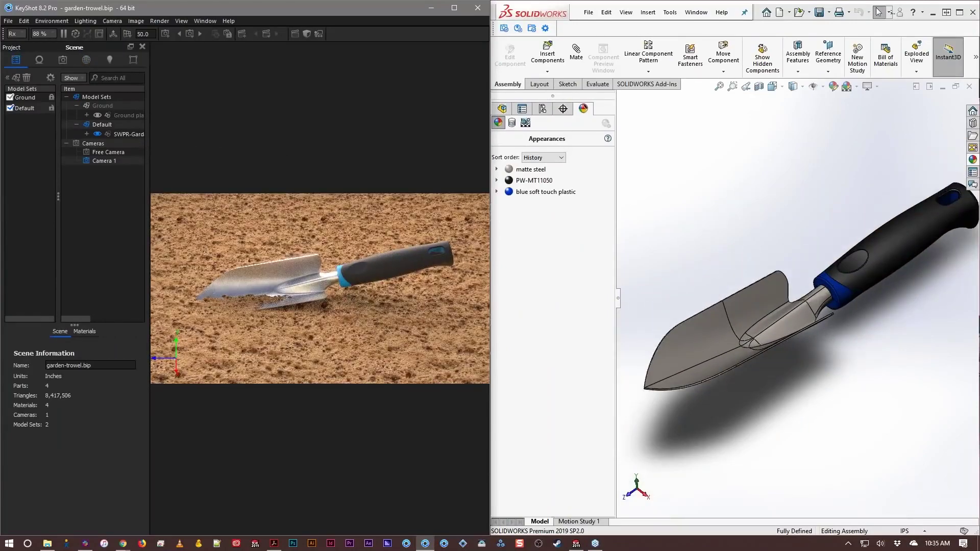
left_click(502, 108)
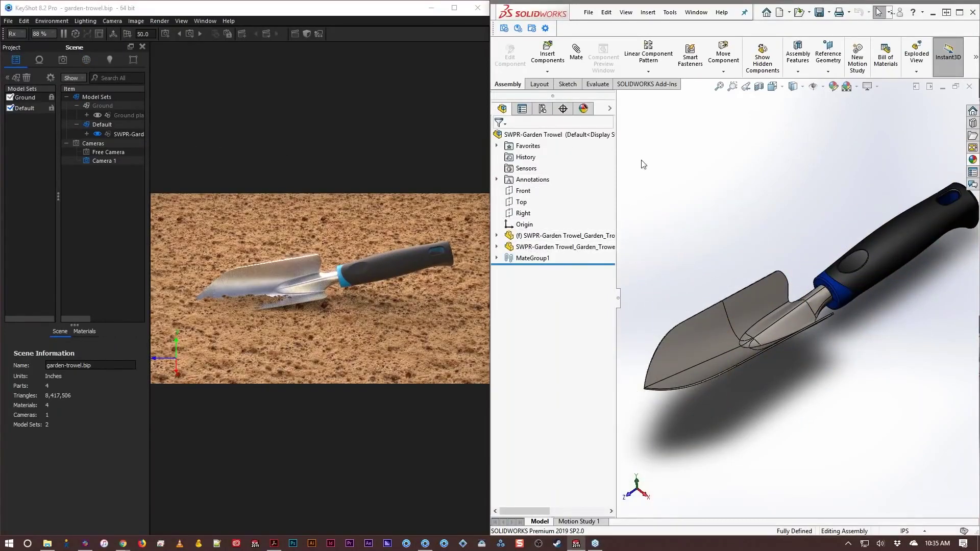
middle_click_drag(714, 206, 725, 227)
mouse_move(786, 200)
middle_mouse_down()
mouse_move(774, 197)
mouse_move(788, 200)
middle_mouse_up()
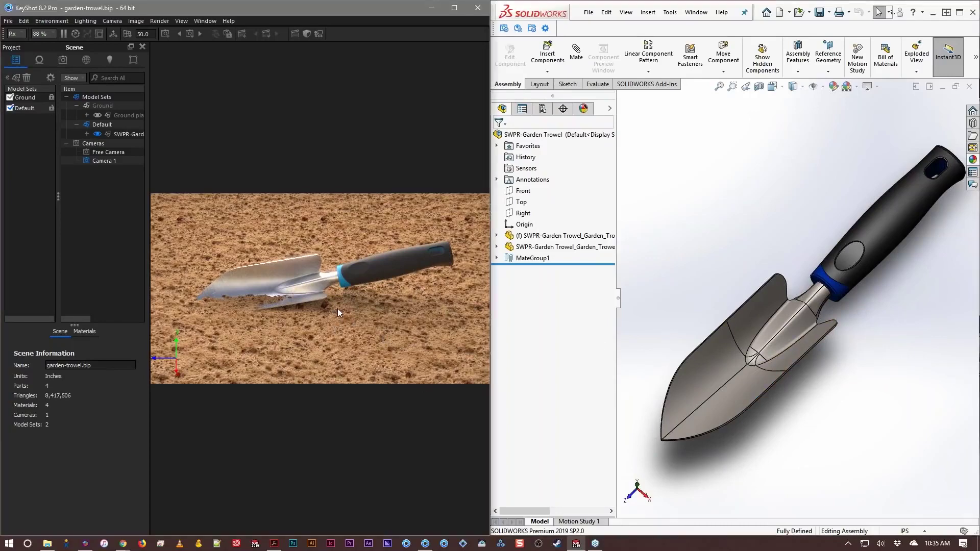
- Reframe the trowel in KeyShot, save the new view to Camera 1 and return to the scene list
left_click_drag(338, 308, 344, 326)
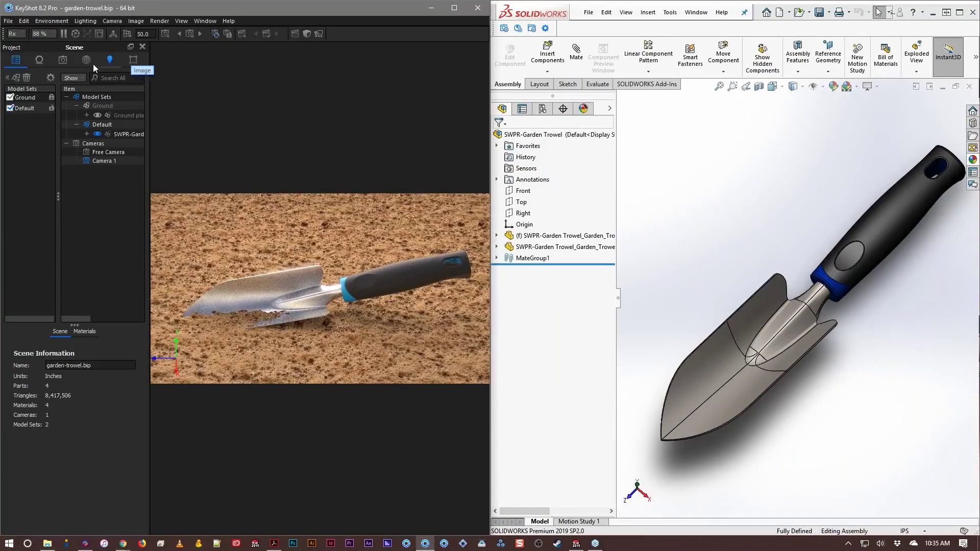
left_click(62, 59)
left_click(9, 134)
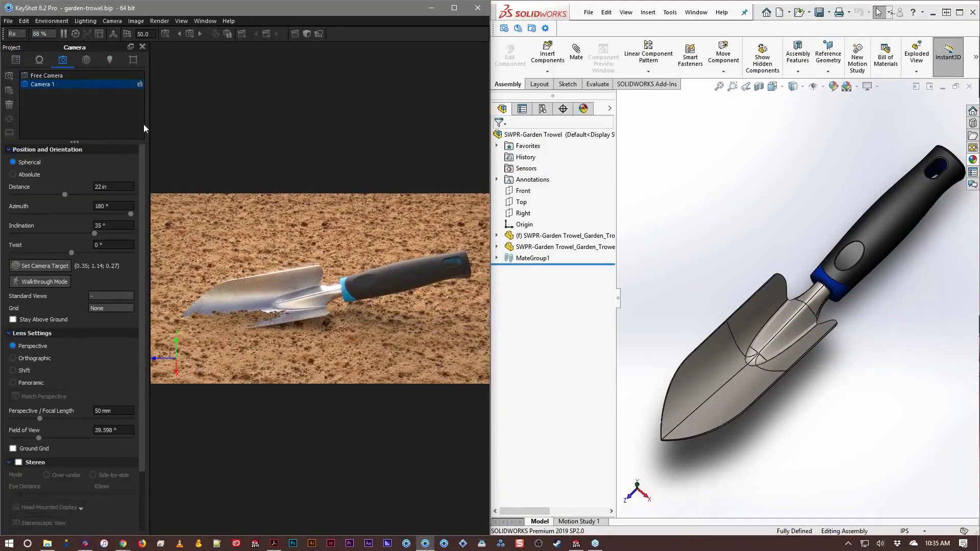
left_click(15, 60)
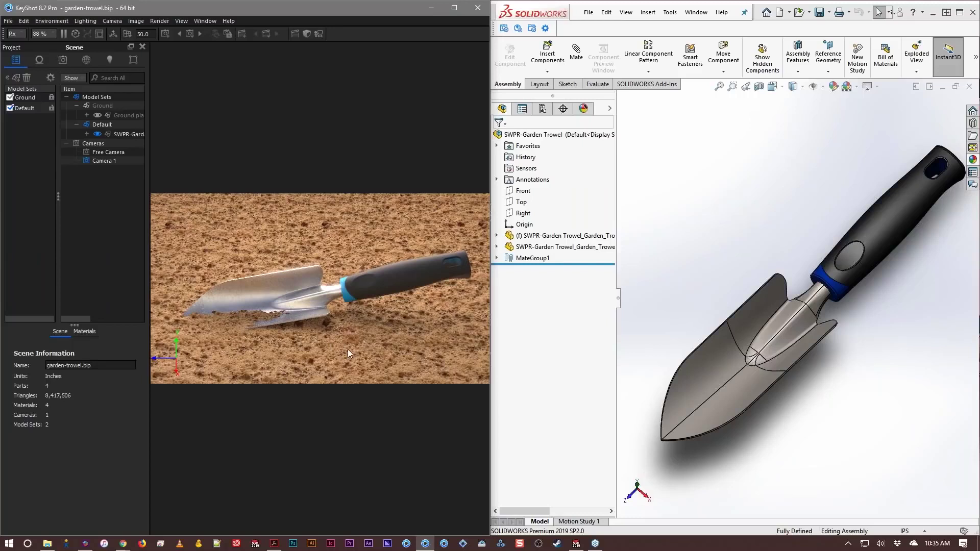
- Expand the Favorites of the SOLIDWORKS assembly and view the thumb grip up close in KeyShot
left_click(497, 147)
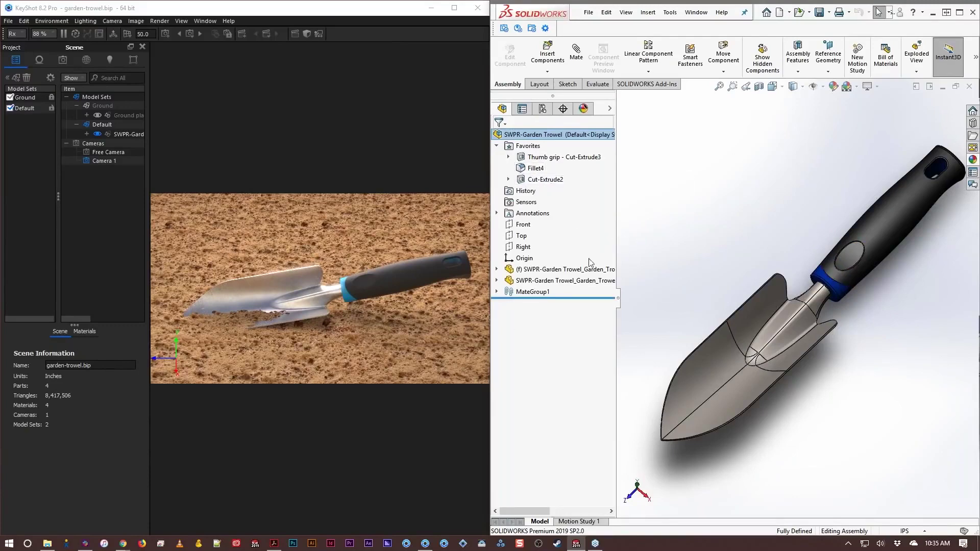
middle_click_drag(361, 322, 324, 308)
scroll(408, 250, "up", 5)
middle_click_drag(392, 253, 369, 286)
scroll(364, 278, "up", 3)
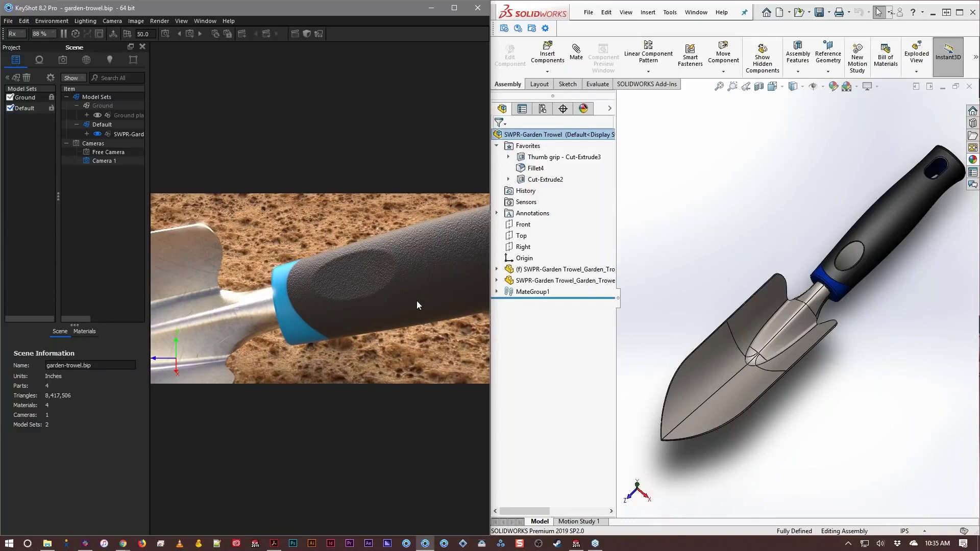
- Set the radius of the thumb-grip fillet Fillet4 to 0.12 in in SOLIDWORKS and return to the assembly
left_click(530, 169)
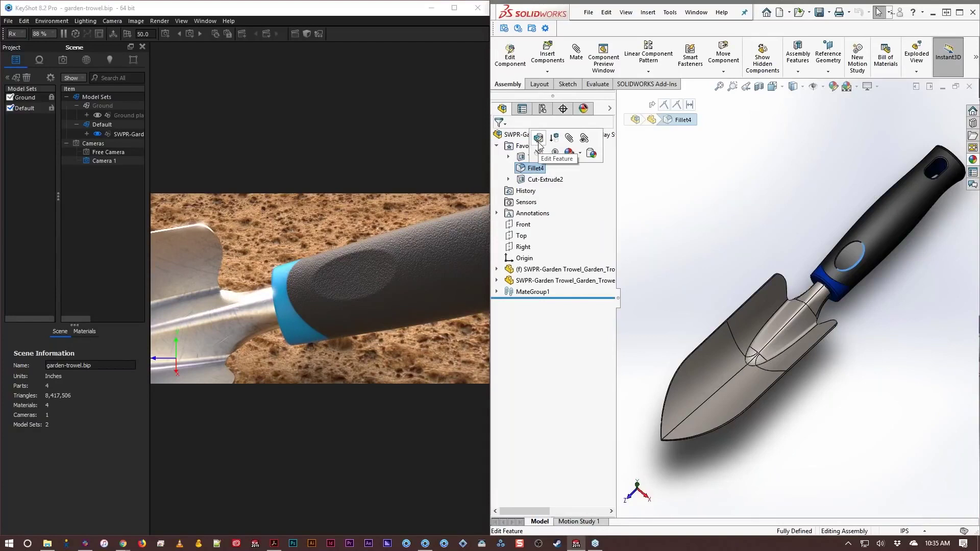
left_click(539, 139)
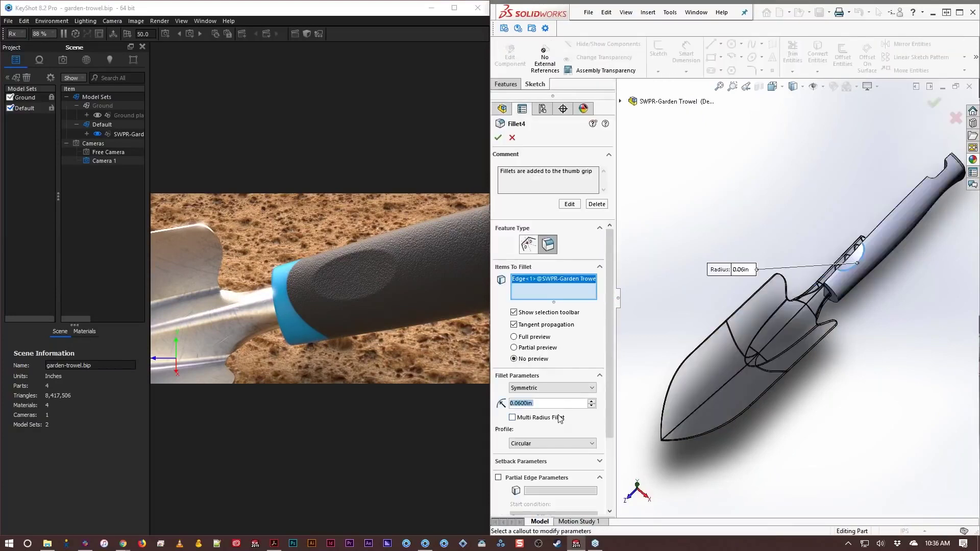
type(".15")
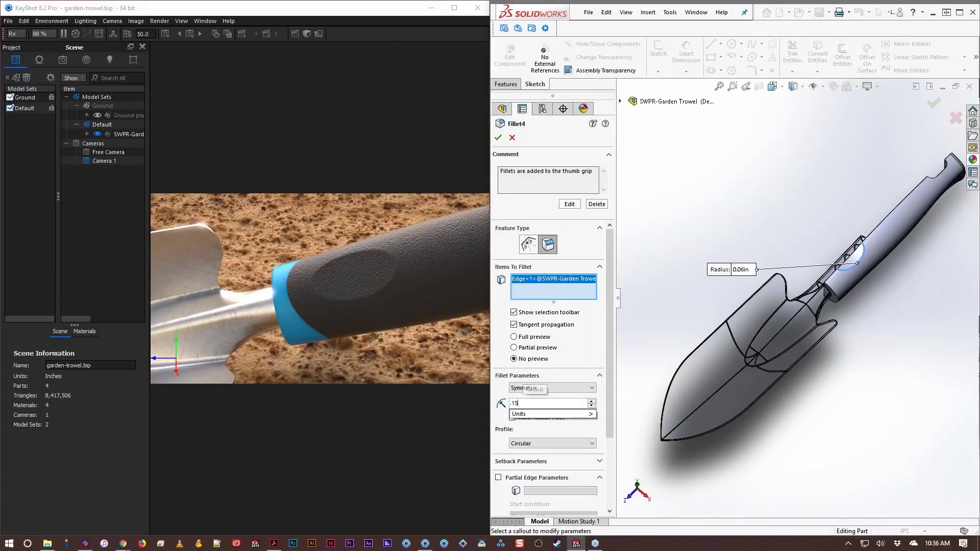
key("BackSpace")
type("2")
key("Return")
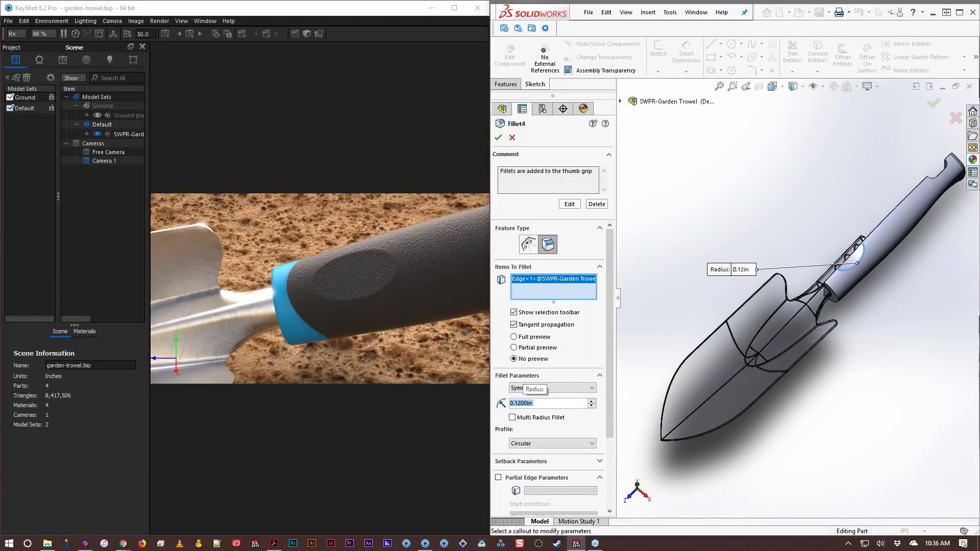
left_click(498, 138)
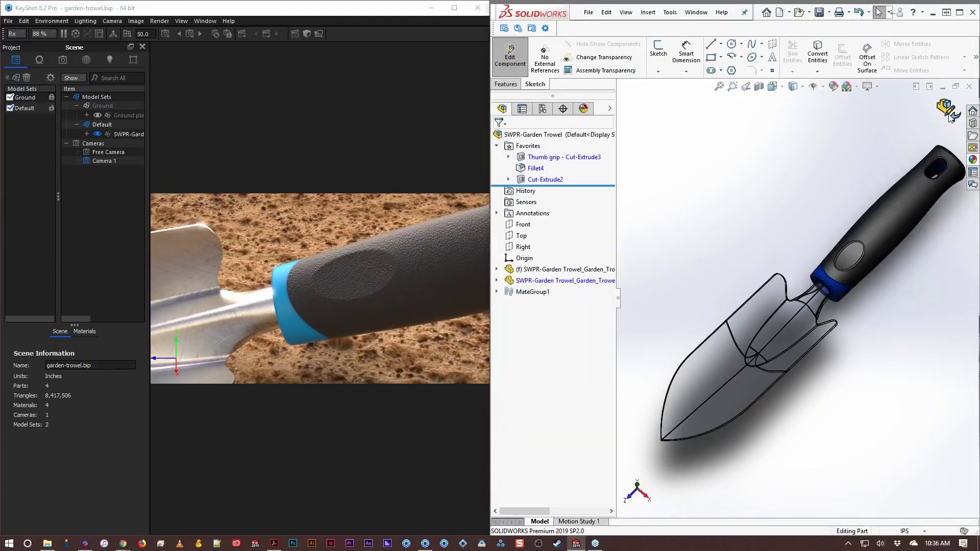
left_click(945, 108)
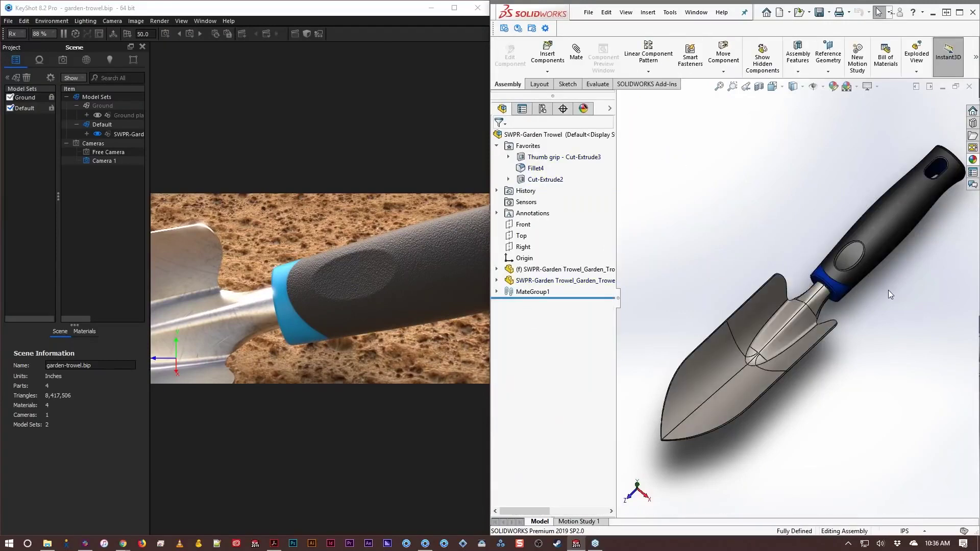
- Update the KeyShot scene with the edited handle, inspect the thumb grip up close and restore the saved camera view
scroll(883, 280, "down", 5)
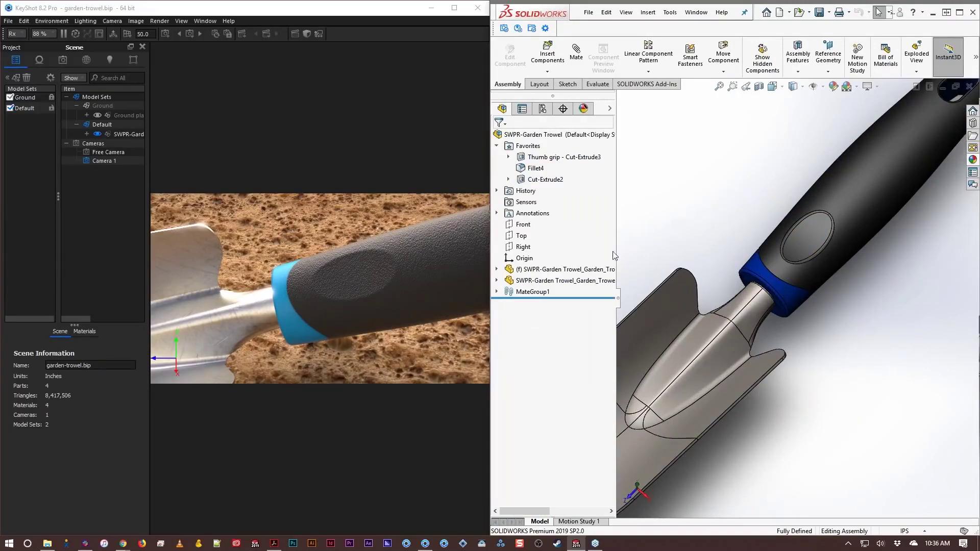
left_click(582, 282)
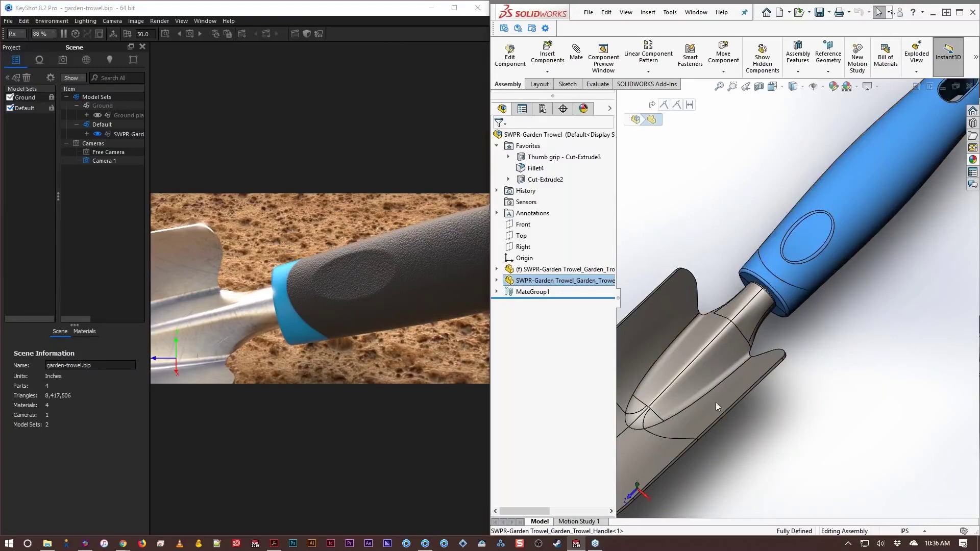
left_click(519, 28)
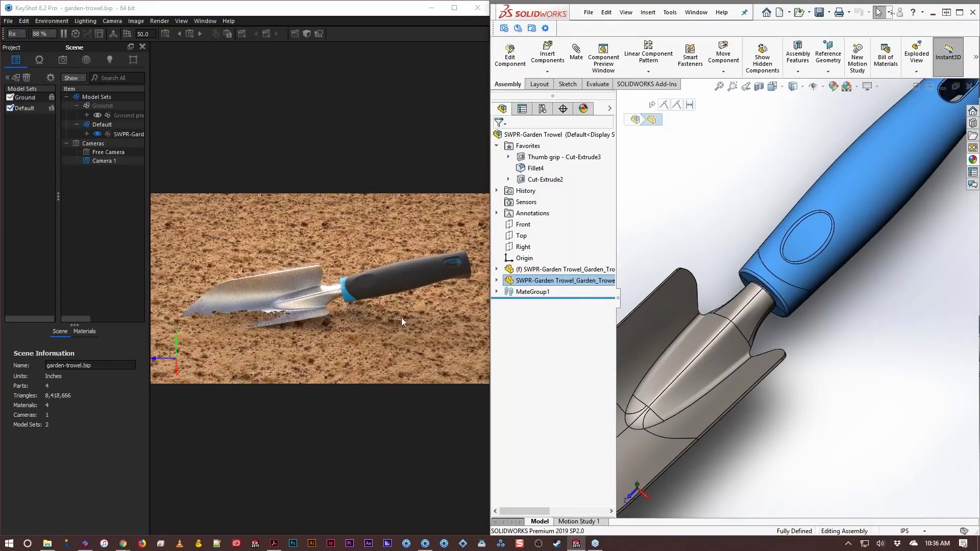
scroll(431, 308, "up", 8)
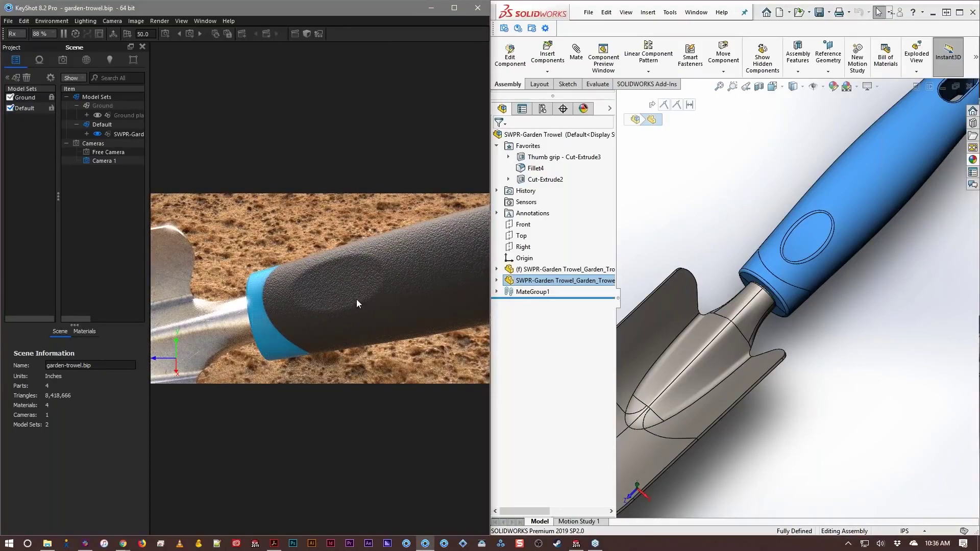
left_click(216, 38)
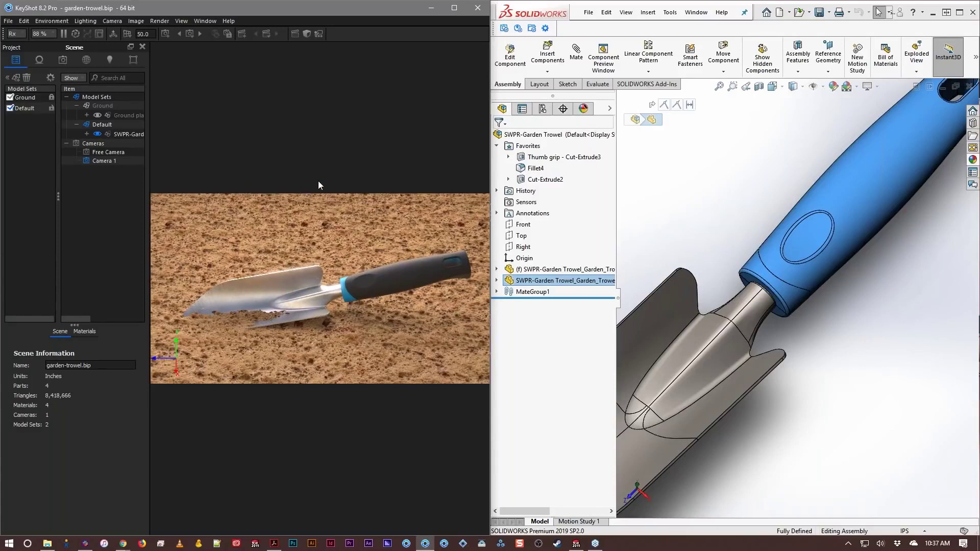
- Create a model set named Curved Accent from SWPR-Garden Trowel with linked materials, and make the Default model set active again
left_click(142, 135)
left_click(103, 126)
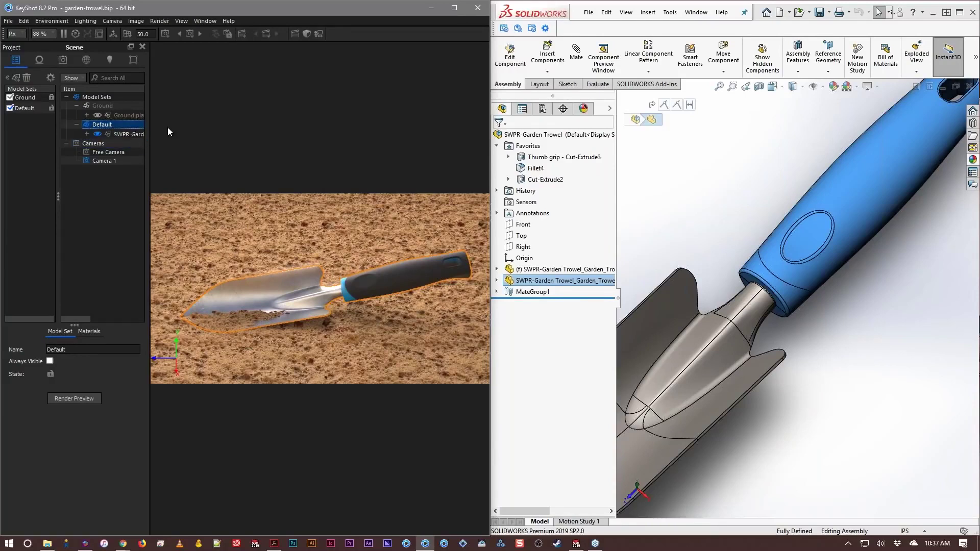
left_click(131, 133)
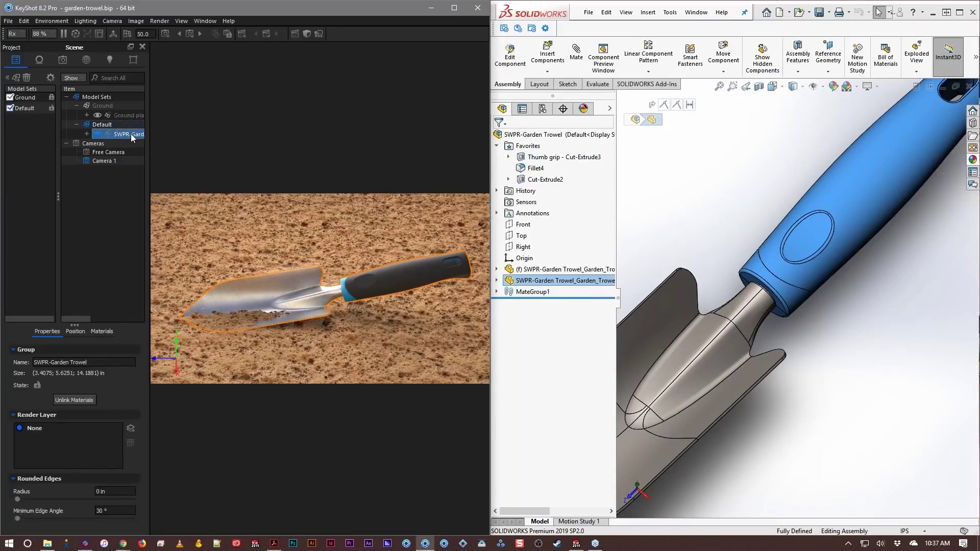
right_click(131, 134)
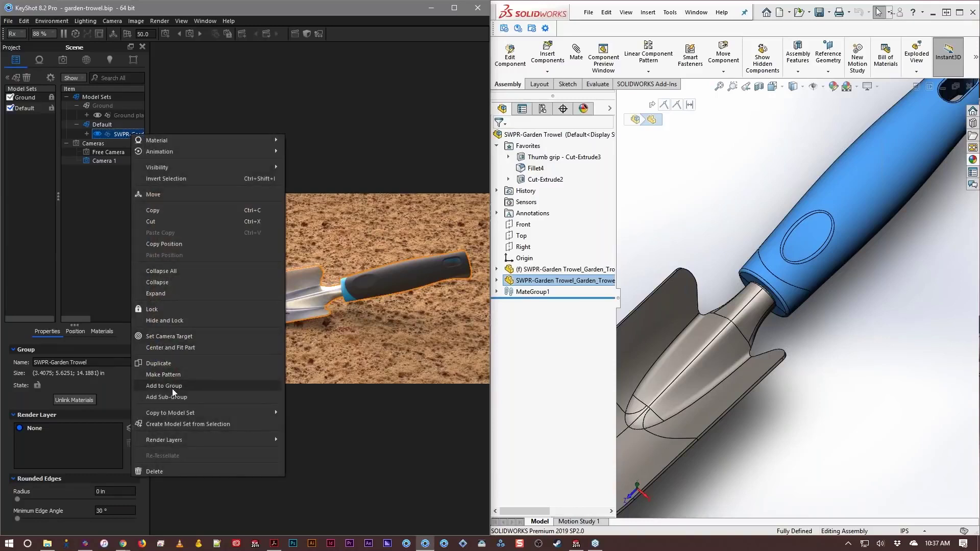
left_click(163, 424)
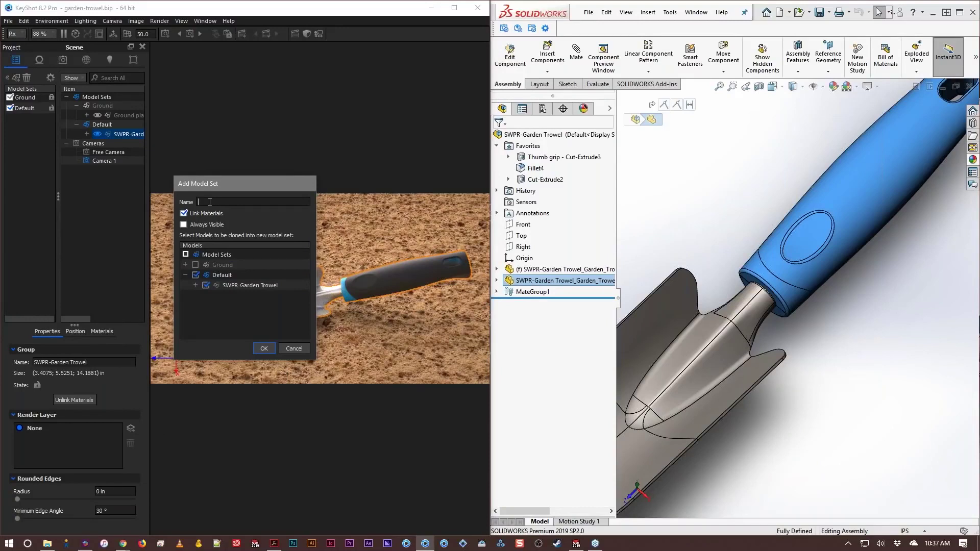
type("Curved Accent")
left_click(249, 284)
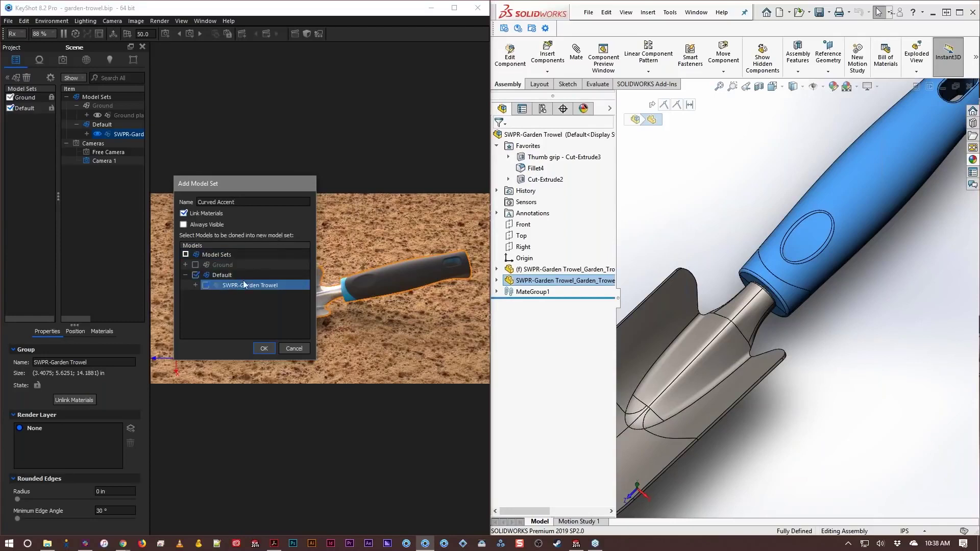
left_click(231, 283)
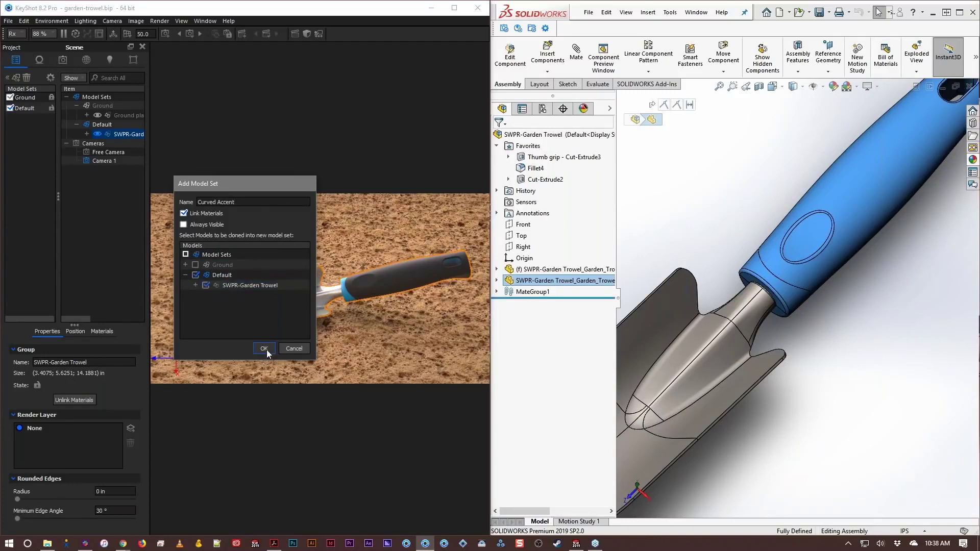
left_click(266, 350)
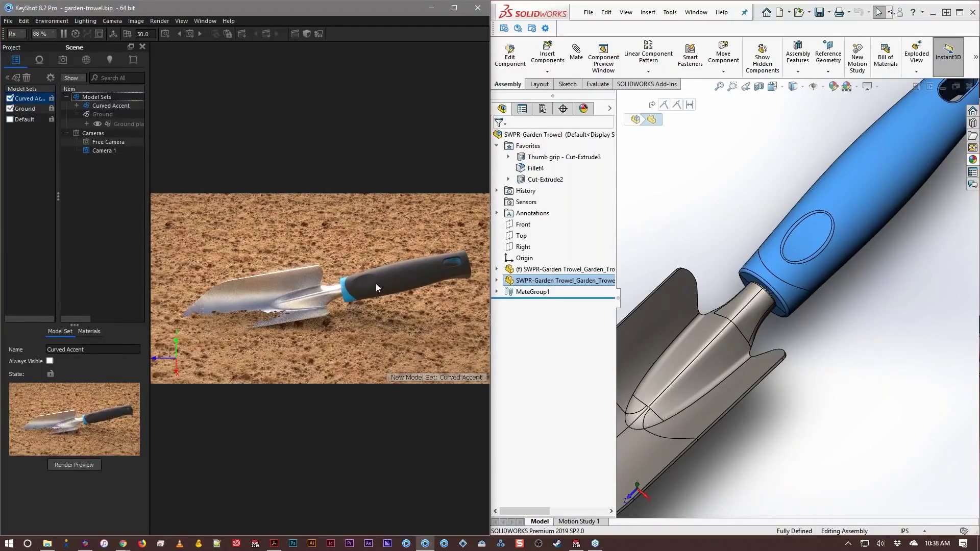
left_click(26, 119)
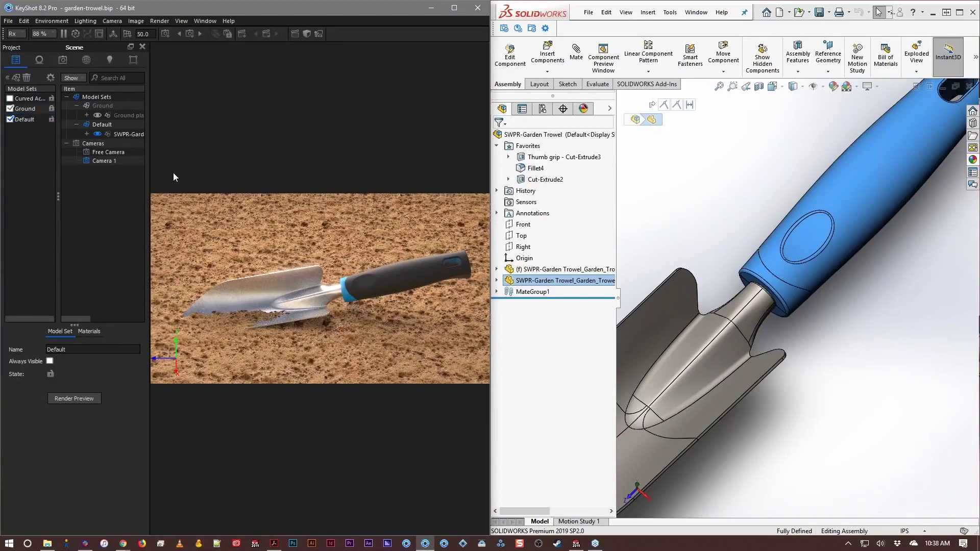
- Open Sketch28 of the handle's accent cut Cut-Extrude2 for editing in SOLIDWORKS
left_click(687, 194)
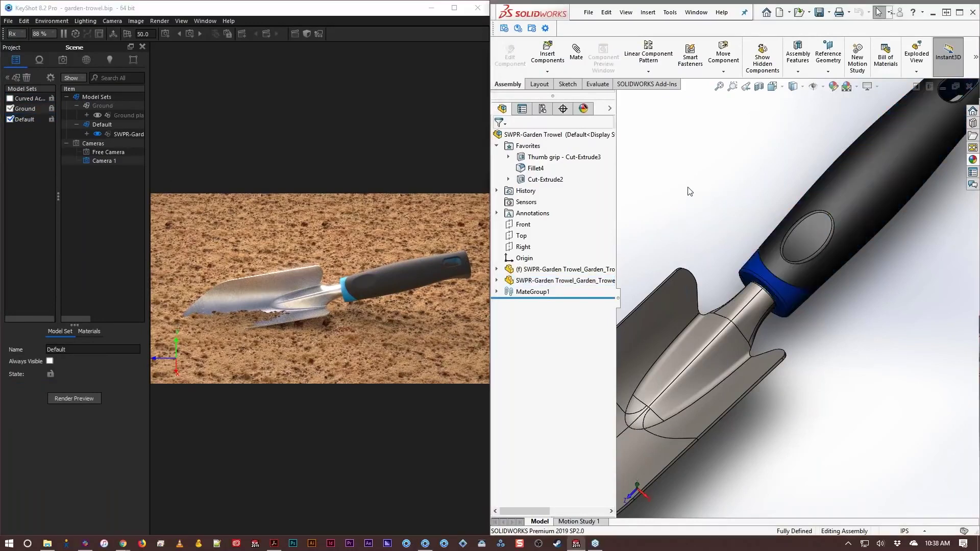
left_click(543, 179)
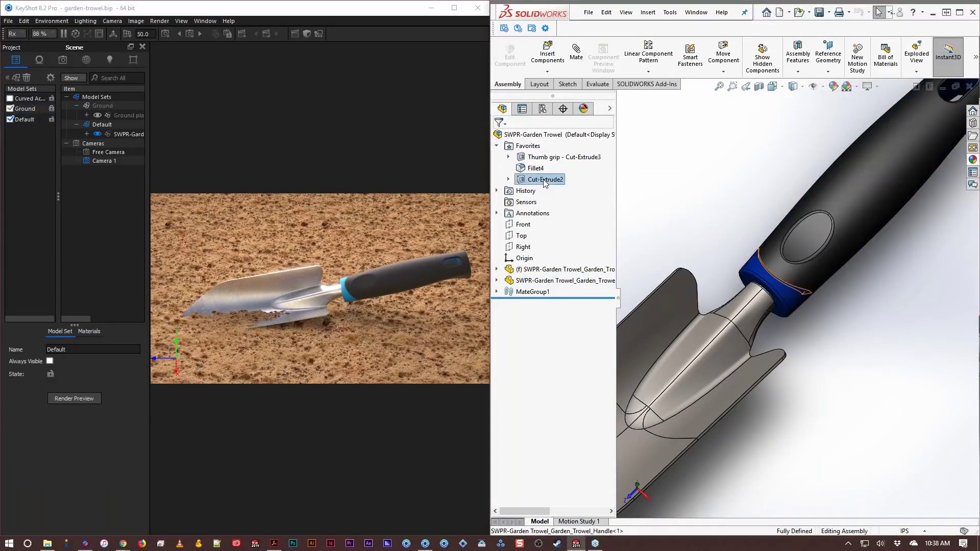
left_click(507, 179)
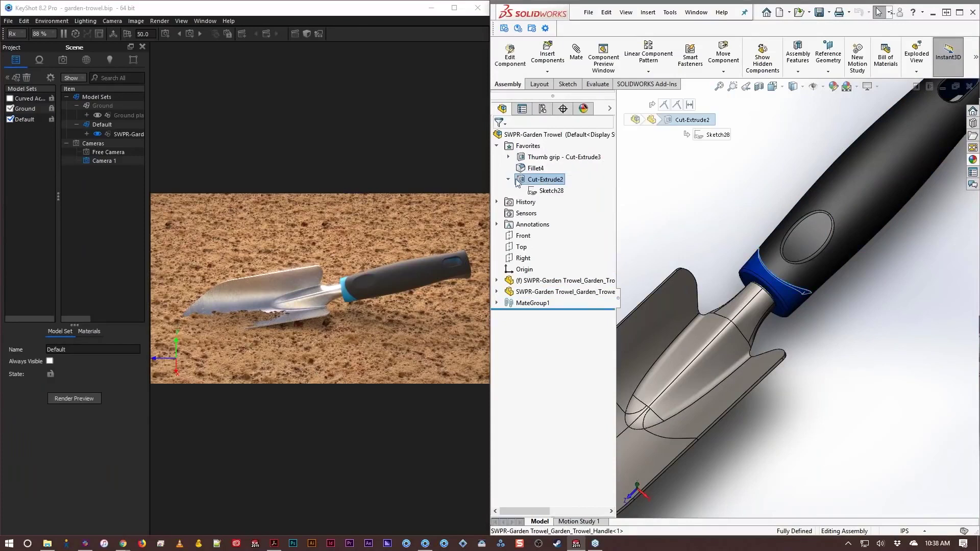
right_click(539, 192)
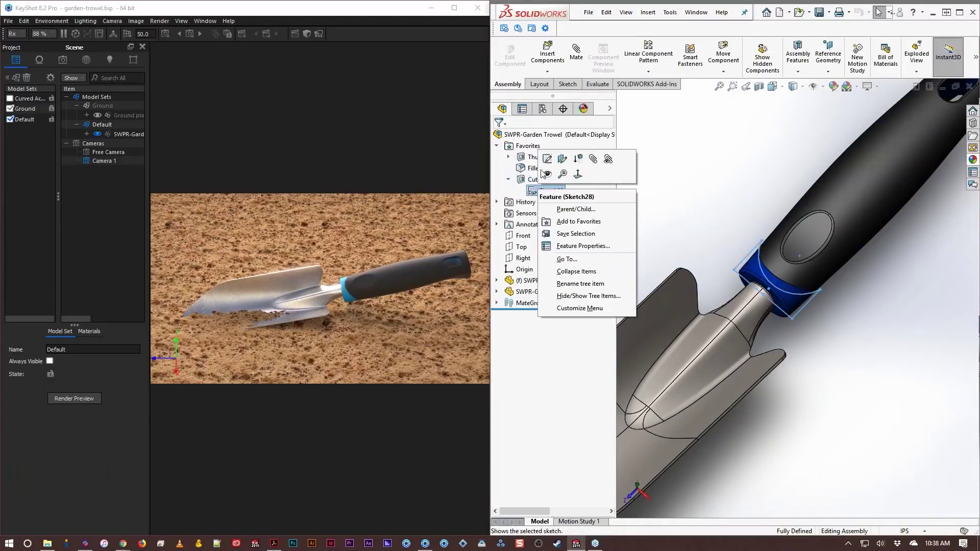
left_click(547, 159)
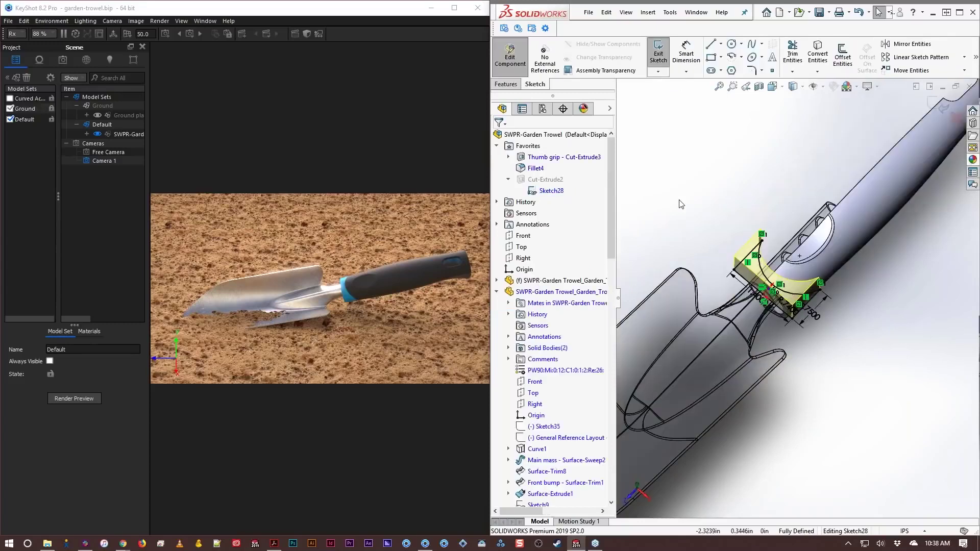
- Delete the radius dimension of the curved accent arc in Sketch28
scroll(852, 299, "down", 5)
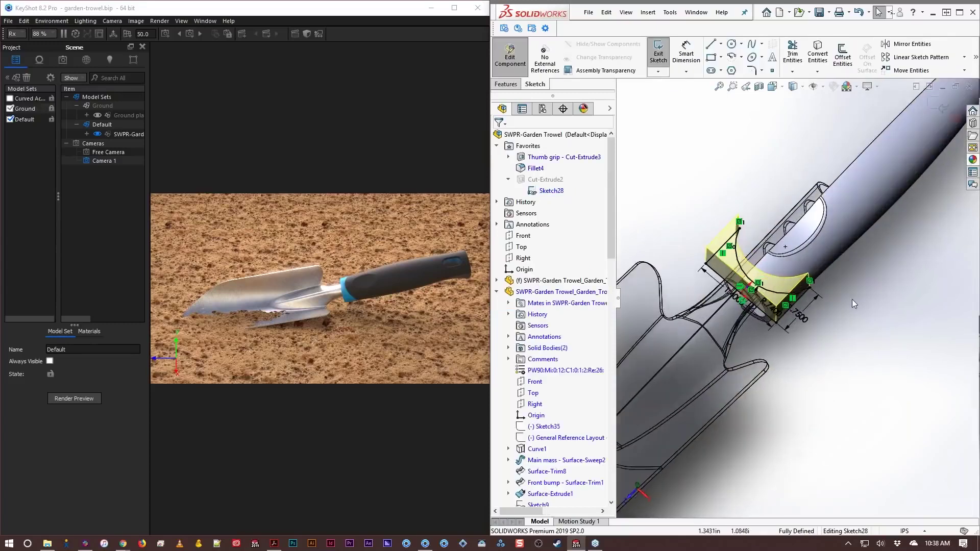
mouse_move(754, 343)
middle_mouse_down()
mouse_move(777, 374)
mouse_move(786, 361)
middle_mouse_up()
scroll(786, 358, "up", 3)
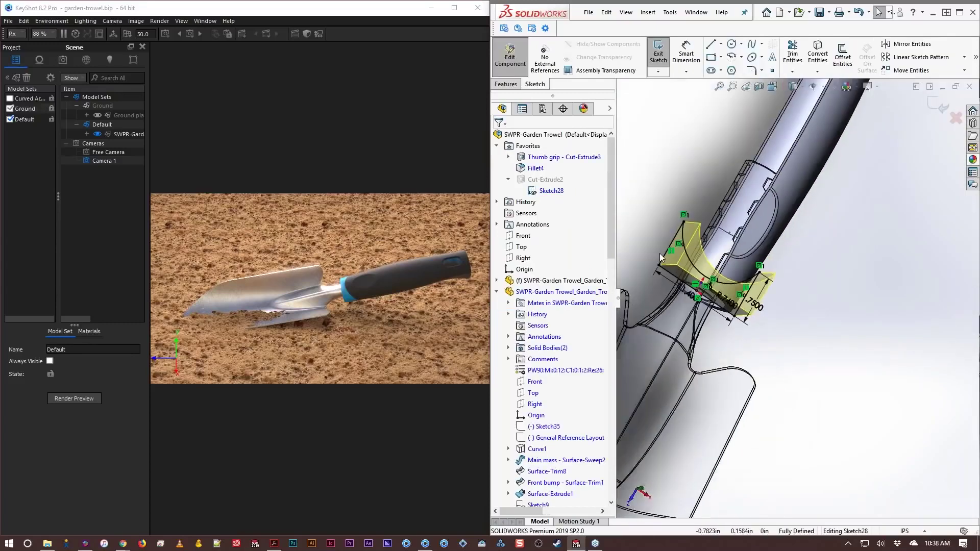
scroll(659, 253, "down", 2)
scroll(881, 352, "down", 3)
middle_click_drag(881, 354, 853, 345)
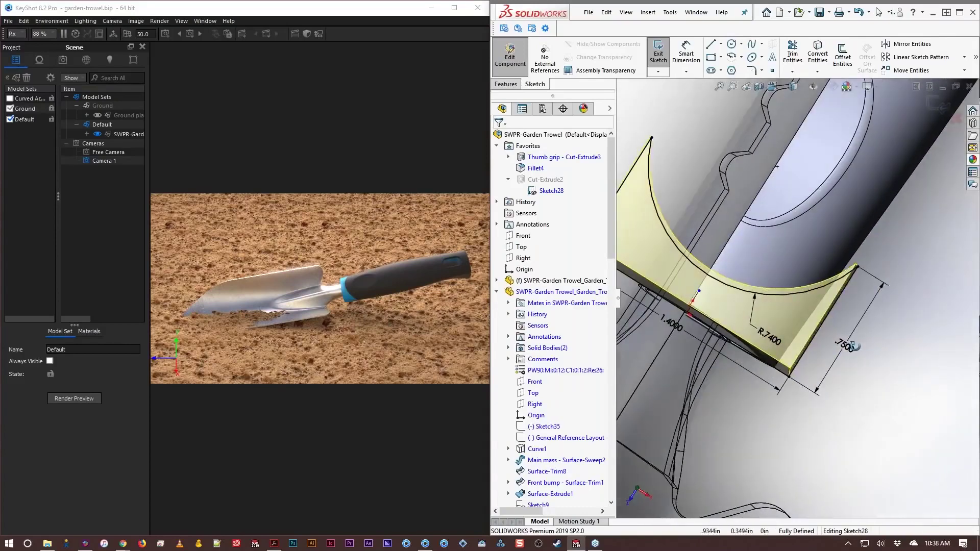
left_click(774, 340)
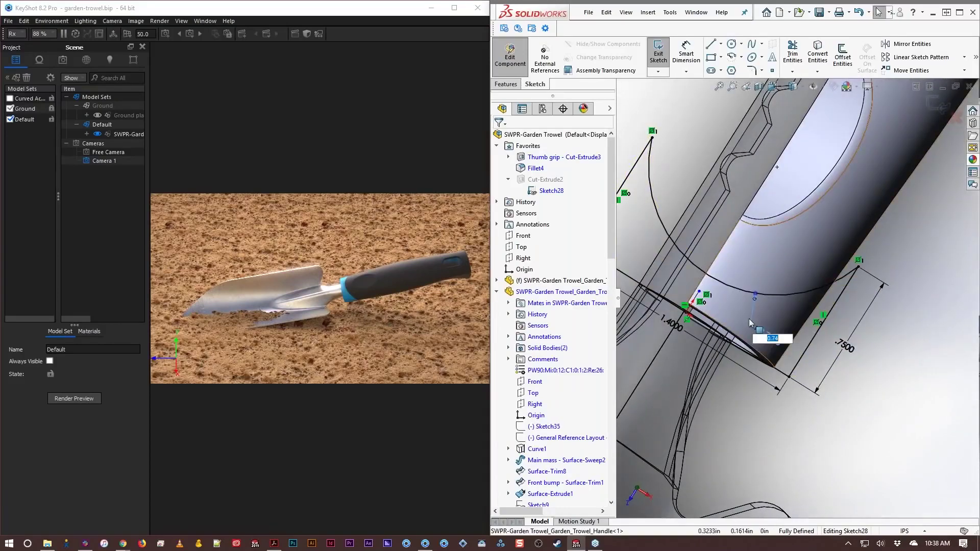
key("BackSpace")
key("Return")
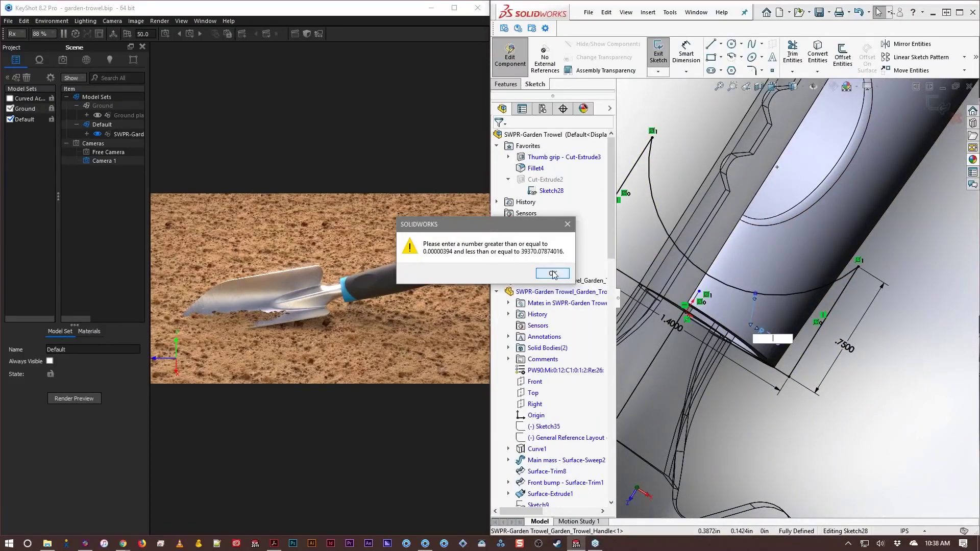
left_click(555, 274)
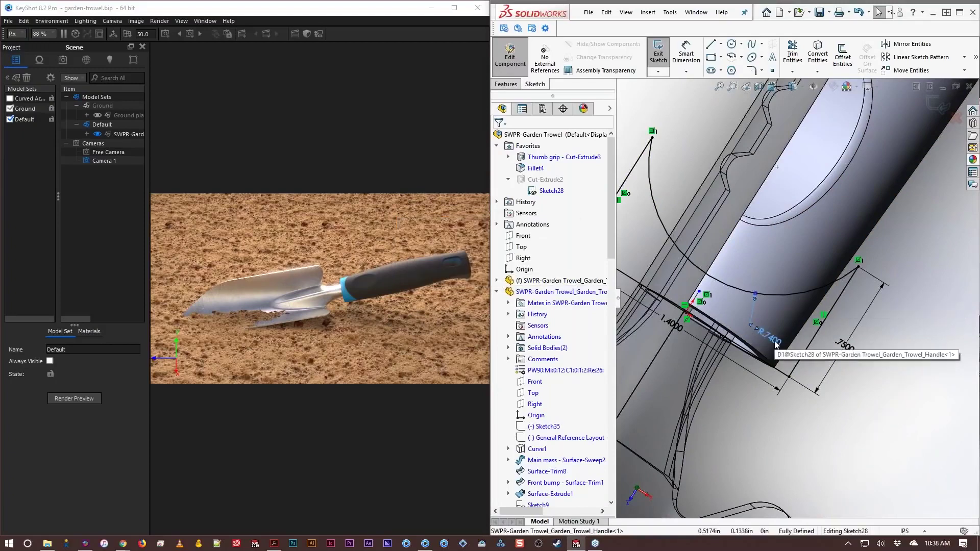
key("Delete")
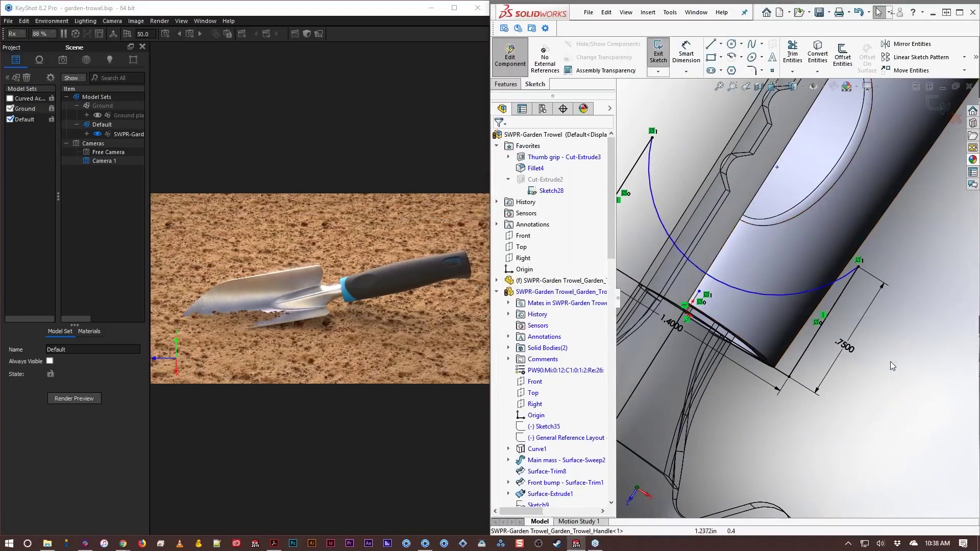
- Set the accent profile's side height to 0.4 in and flatten its arc to a radius of about 23.34 in
double_click(845, 348)
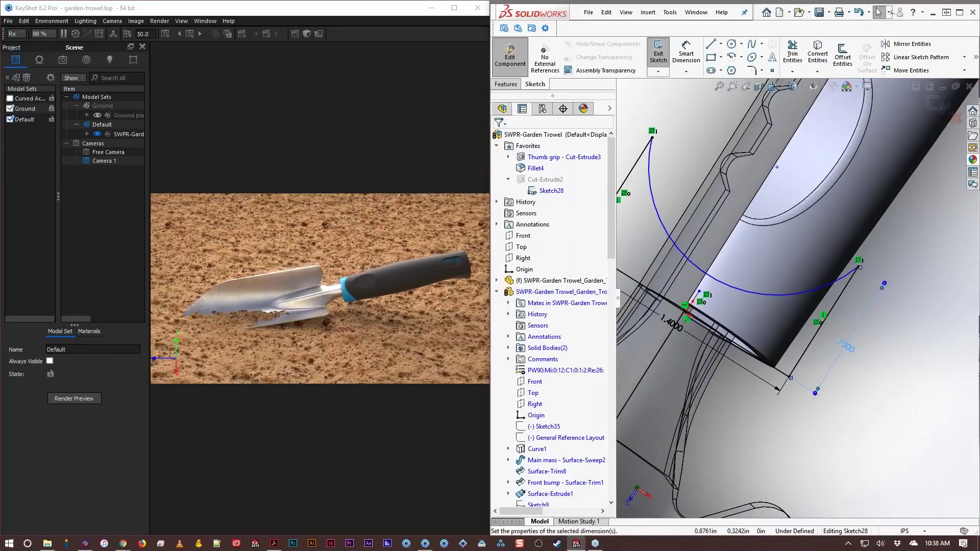
type(".4")
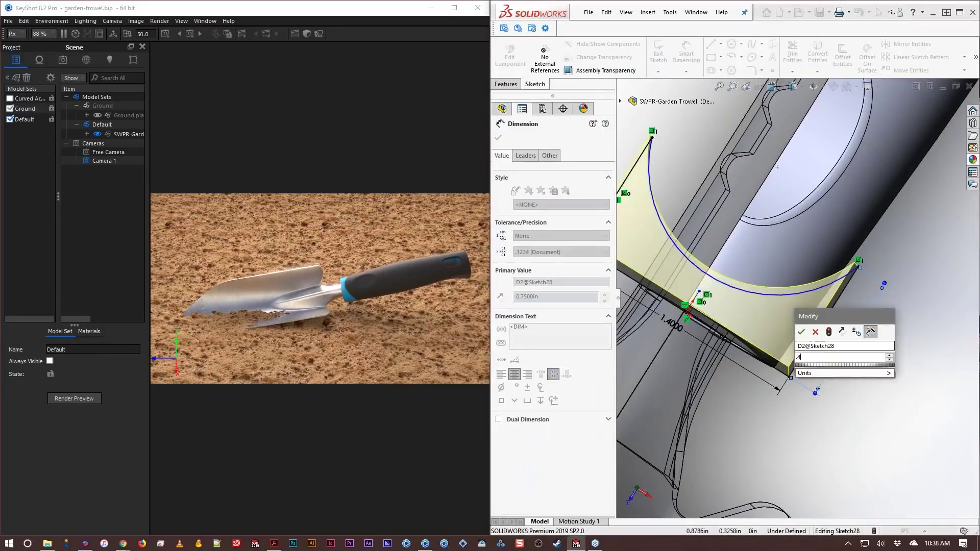
key("Return")
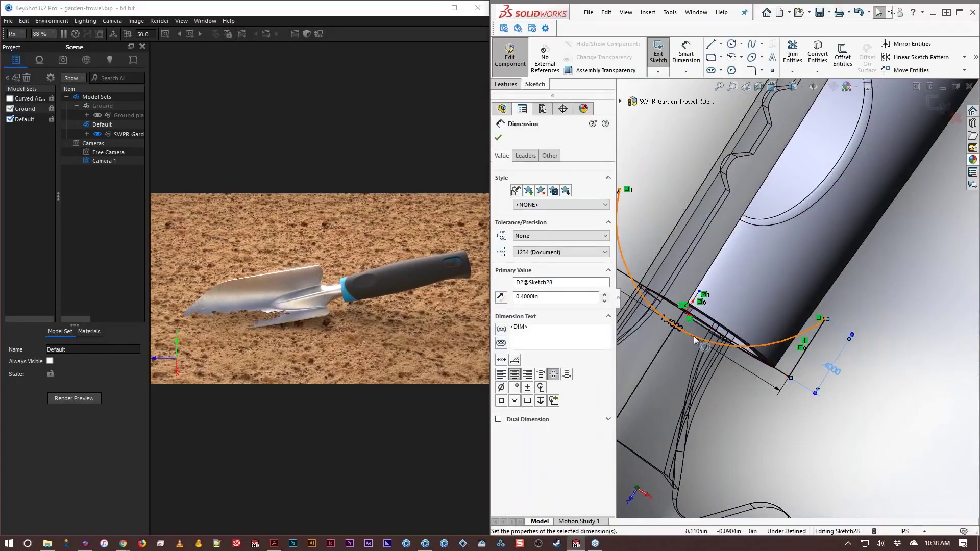
left_click(719, 296)
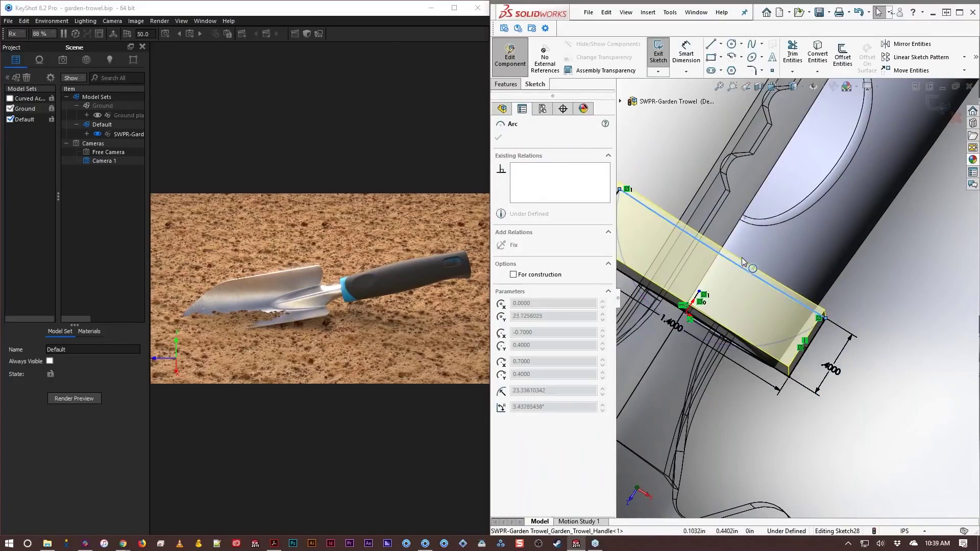
scroll(794, 296, "up", 3)
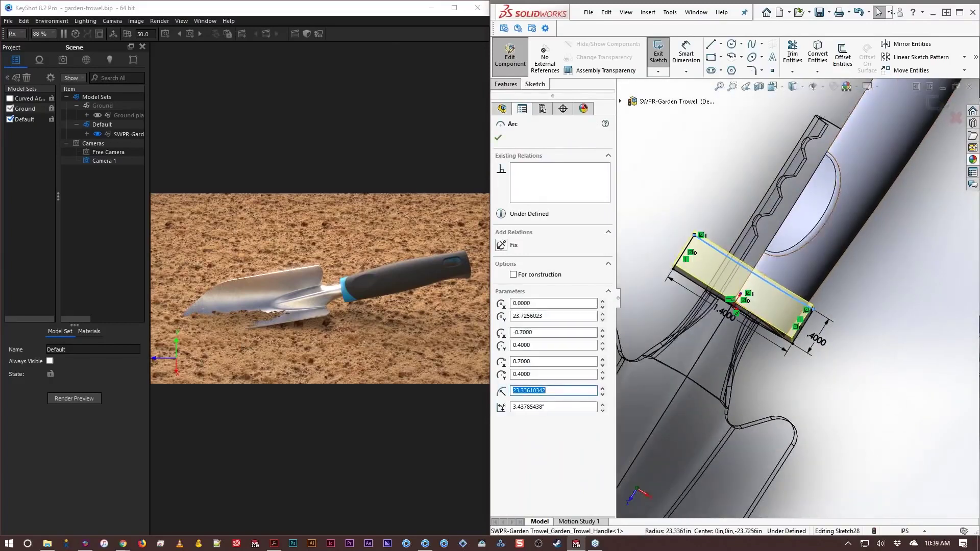
key("Escape")
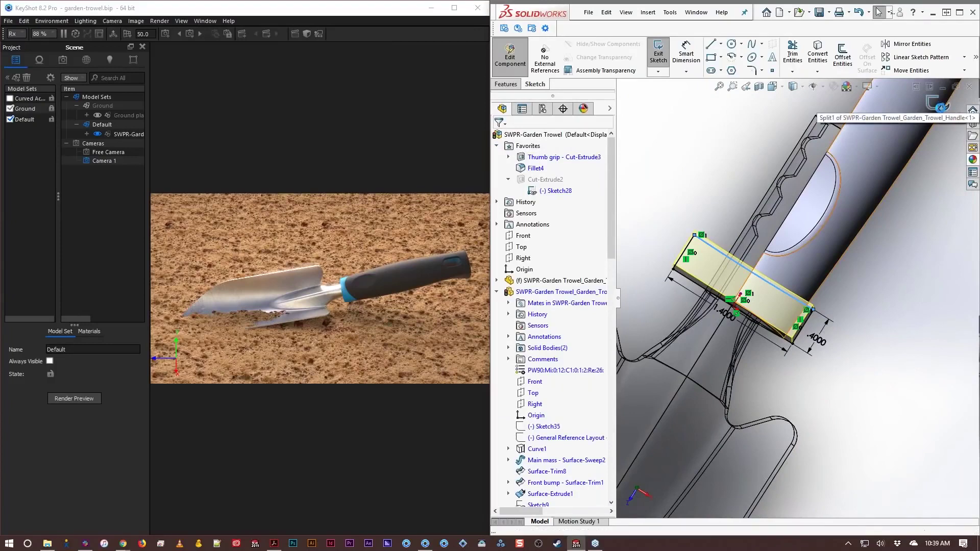
- Exit the sketch back to the assembly, collapse the handle component in the tree and view the straight accent band
left_click(938, 103)
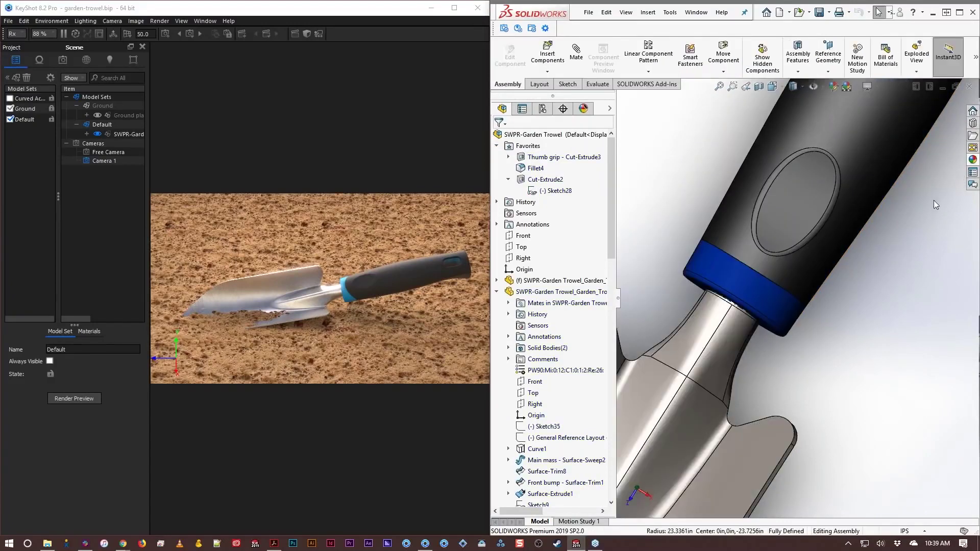
left_click(496, 292)
scroll(801, 296, "up", 3)
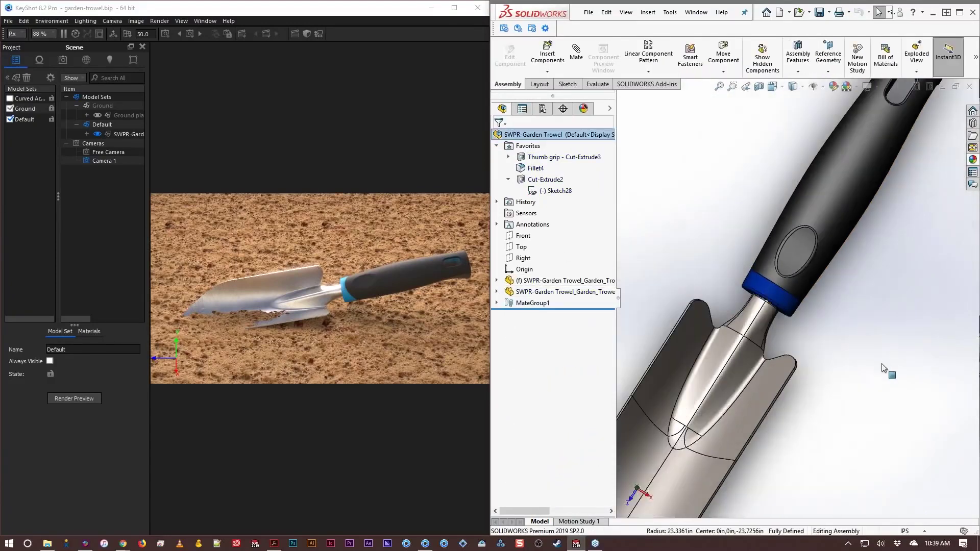
middle_click_drag(881, 363, 867, 332)
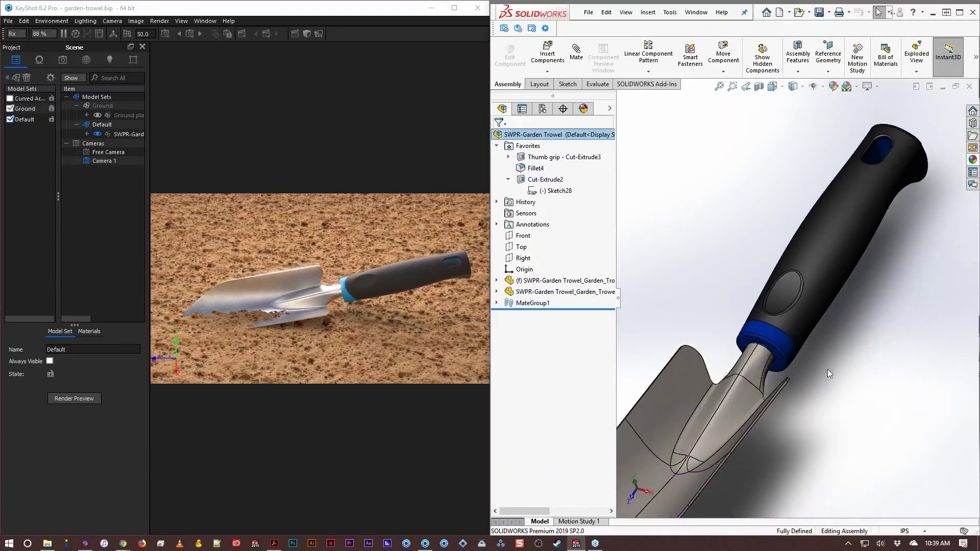
scroll(827, 373, "down", 2)
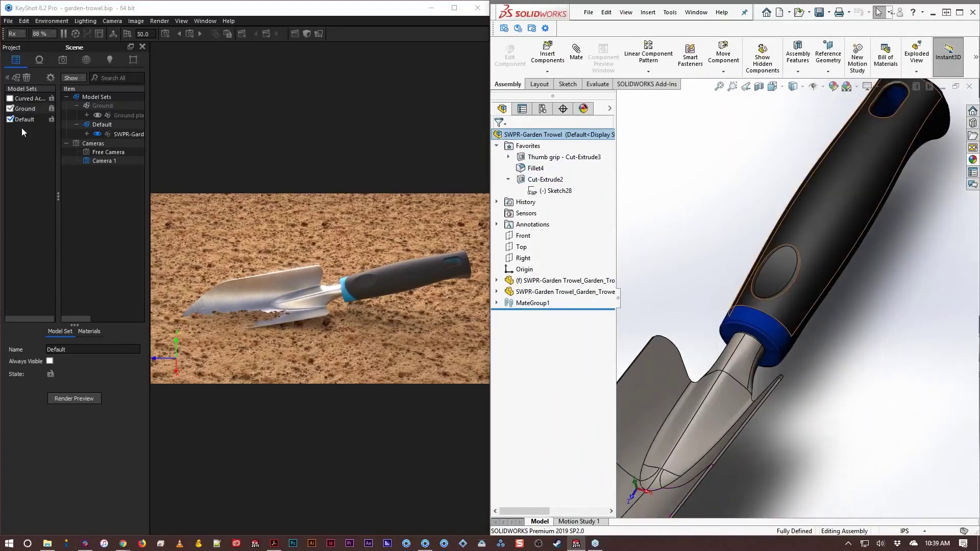
- Update the KeyShot scene with the straight accent in the Default model set and compare it with the Curved Accent set
left_click(33, 121)
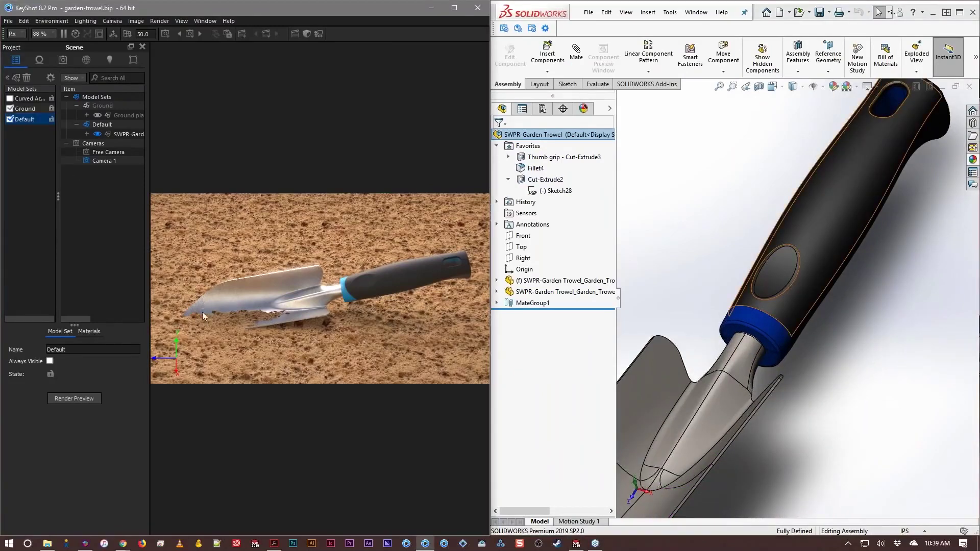
left_click(686, 191)
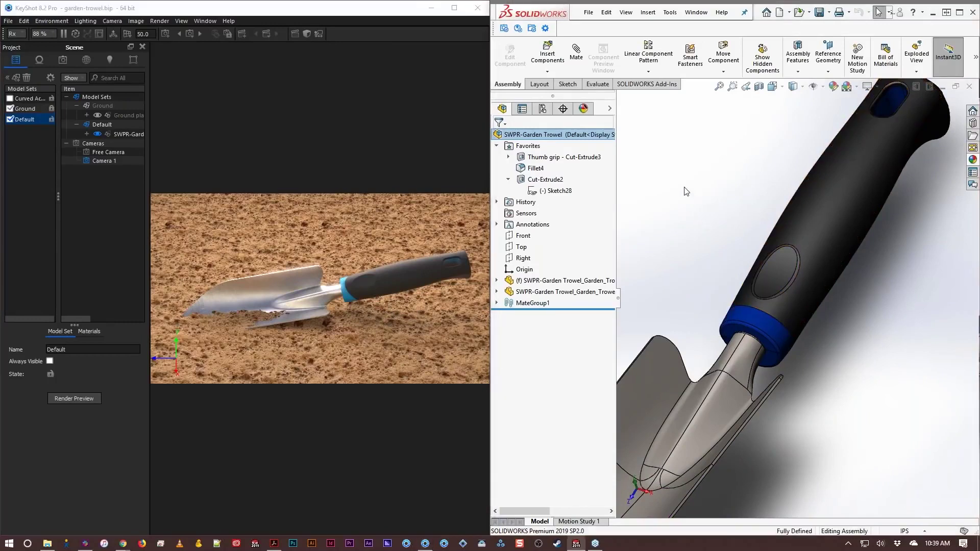
left_click(518, 29)
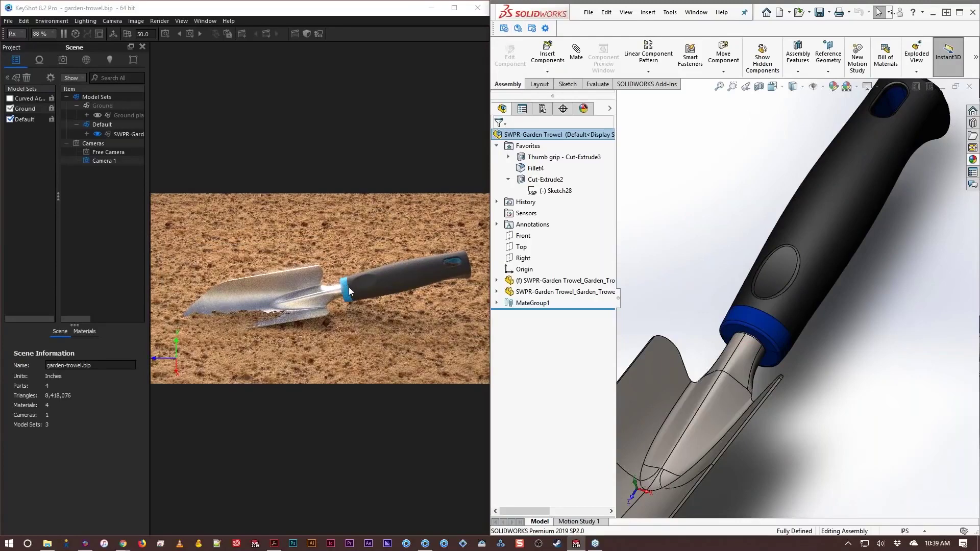
left_click(26, 99)
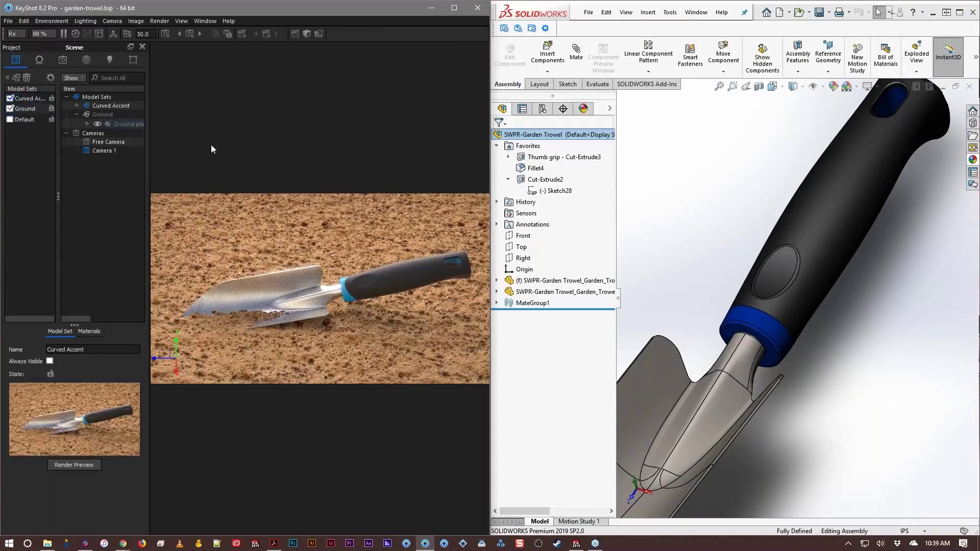
left_click(30, 119)
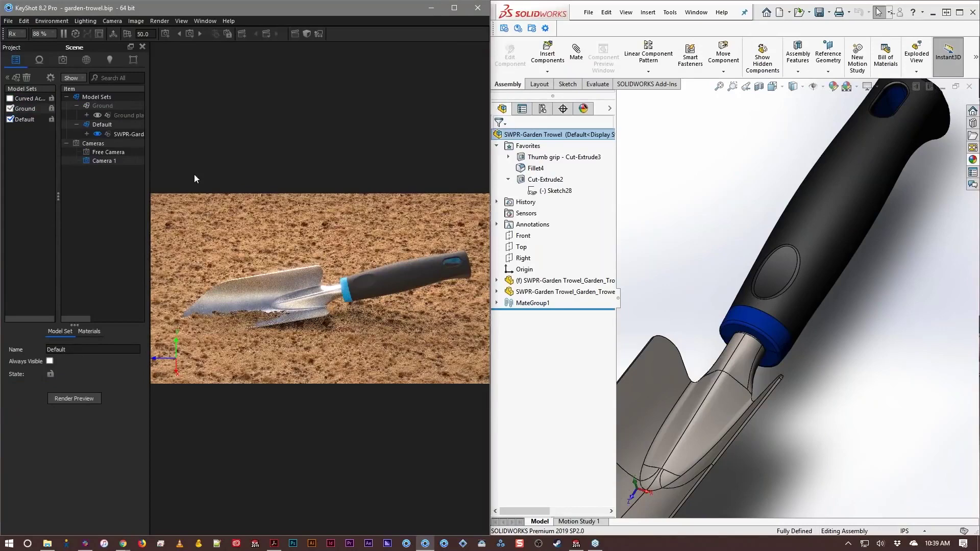
- Create a model set named Straight Accent from SWPR-Garden Trowel with linked materials
right_click(134, 135)
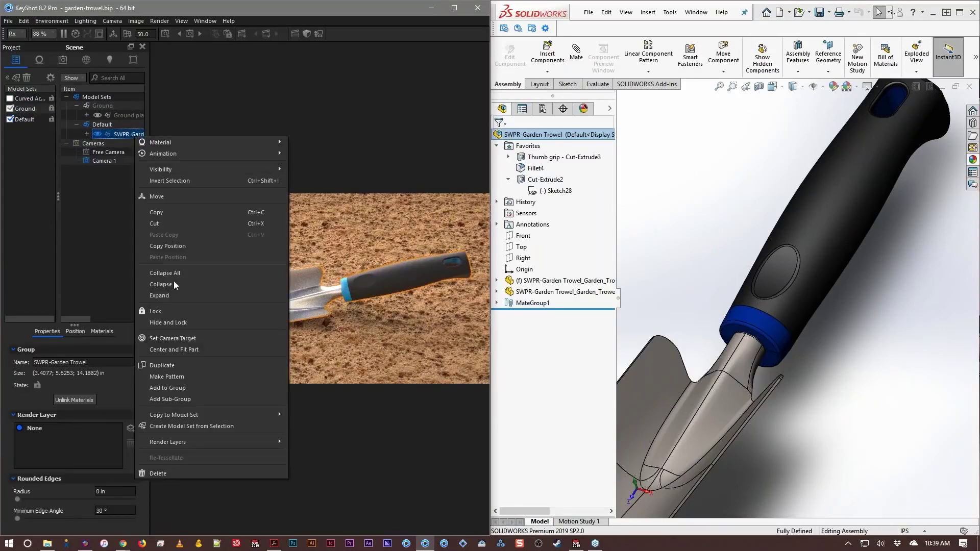
left_click(183, 426)
type("S")
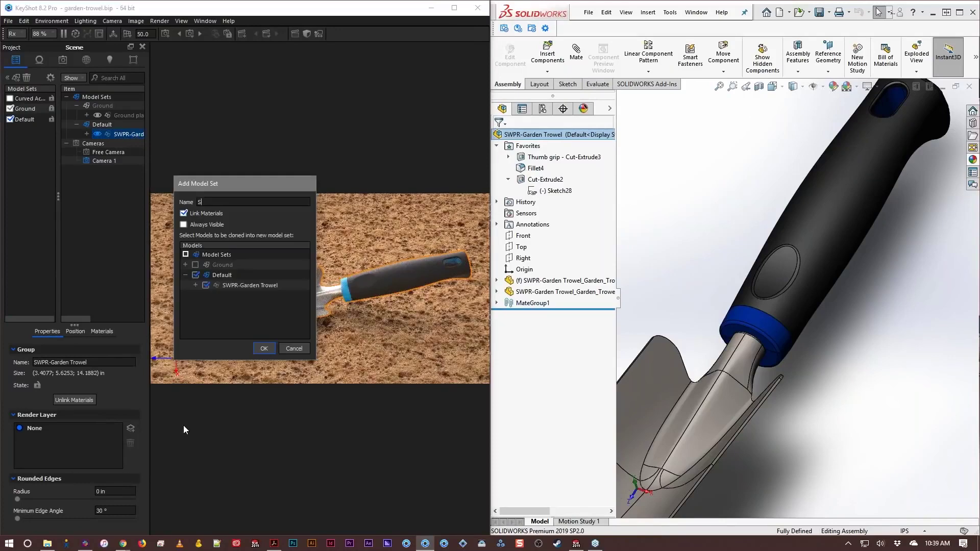
type("traight Accent")
left_click(262, 350)
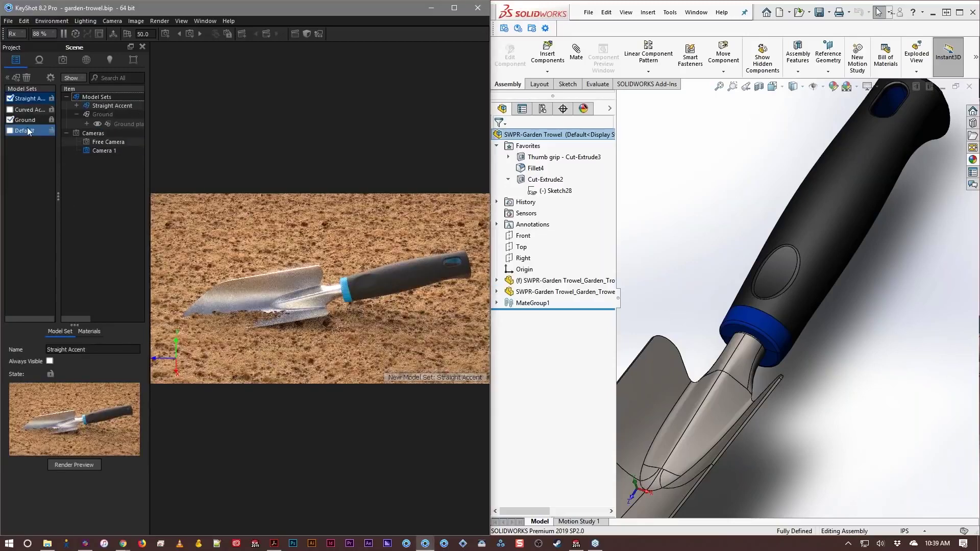
- Compare the Curved Accent and Straight Accent model sets, finishing with Straight Accent active
left_click(28, 109)
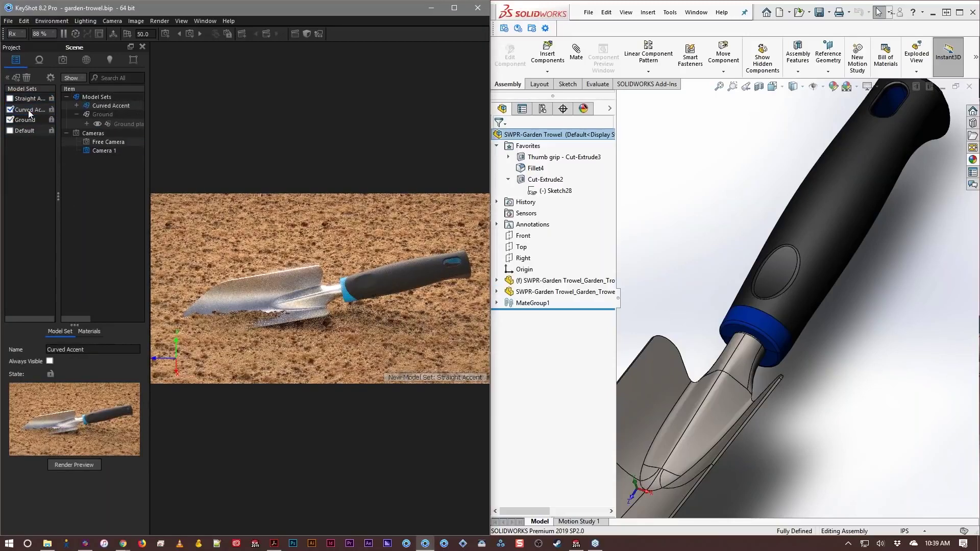
left_click(23, 99)
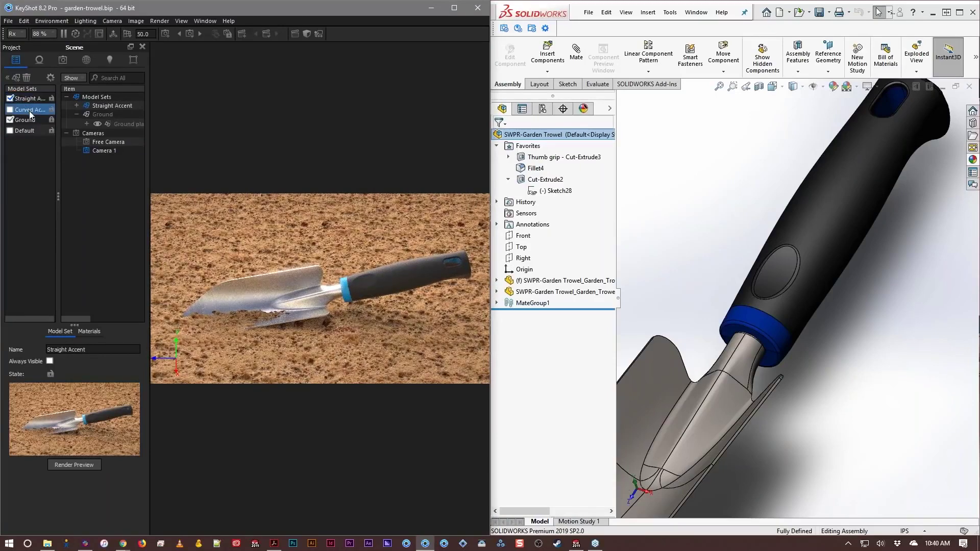
left_click(27, 100)
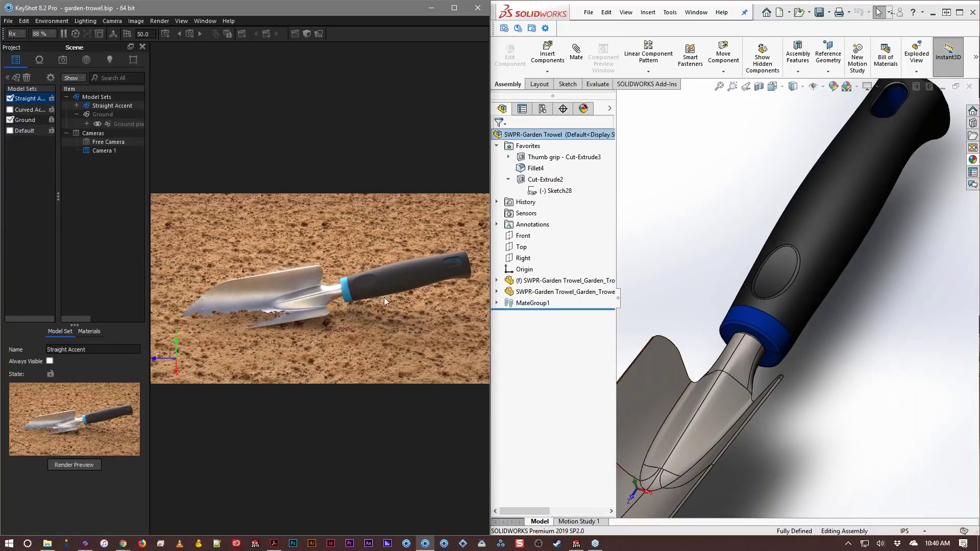
- Set the thumb grip fillet's radius to 0.24 in and return from part editing to the trowel assembly
right_click(535, 170)
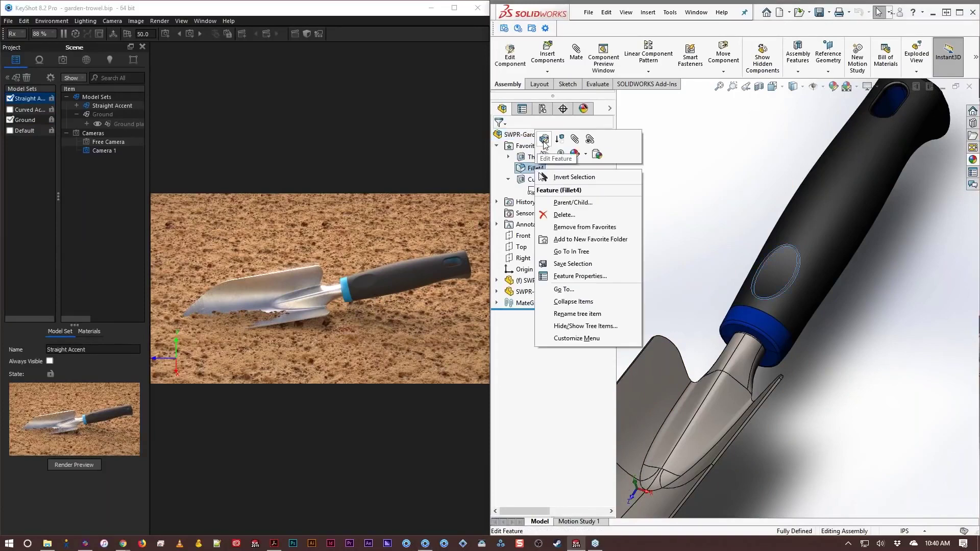
left_click(544, 140)
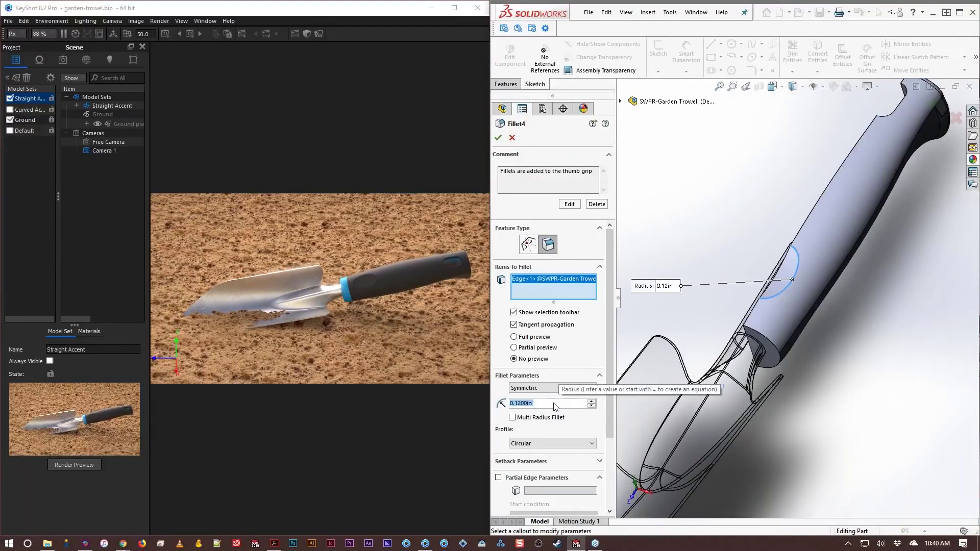
type("0.24")
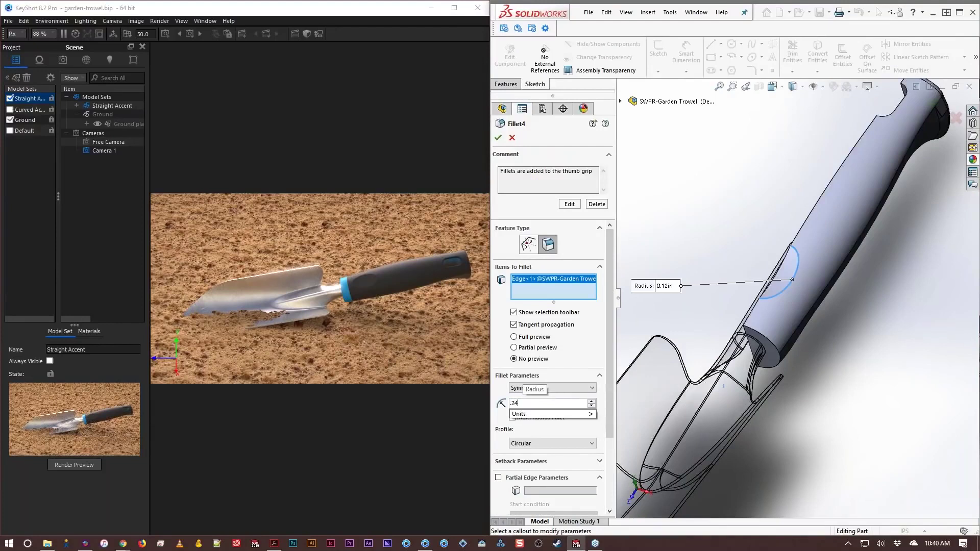
key("Return")
left_click(498, 137)
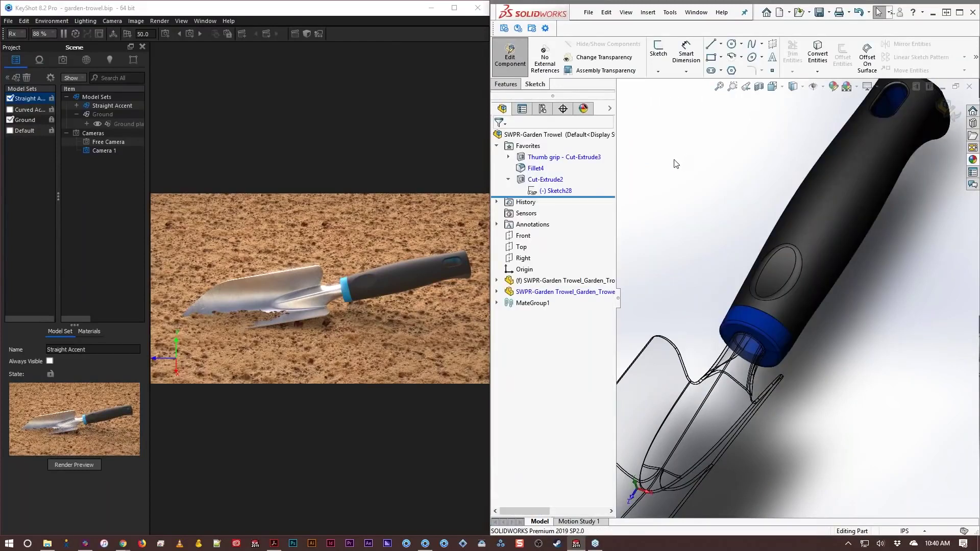
left_click(951, 110)
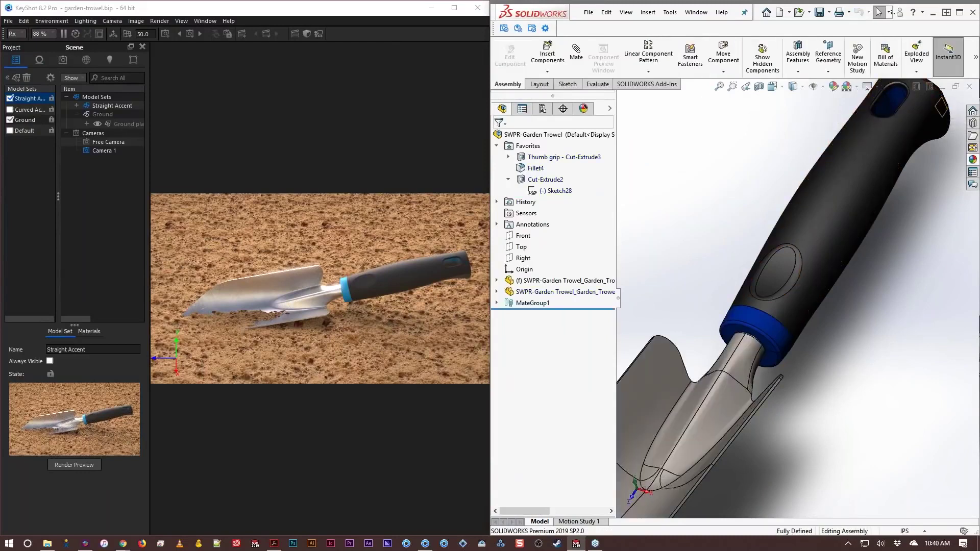
- Send only the handle component's update to the KeyShot scene, and make Default the active trowel model set
left_click(574, 293)
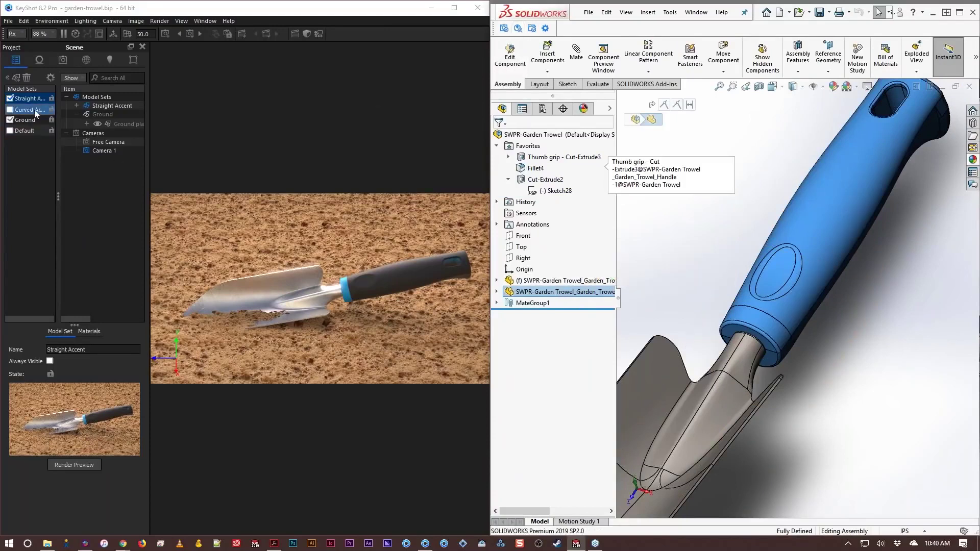
left_click(518, 29)
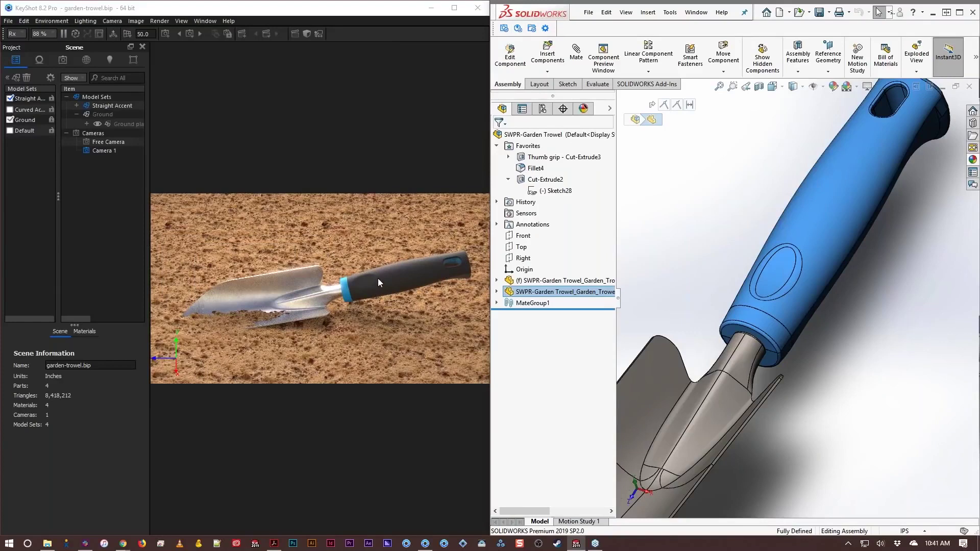
left_click(34, 128)
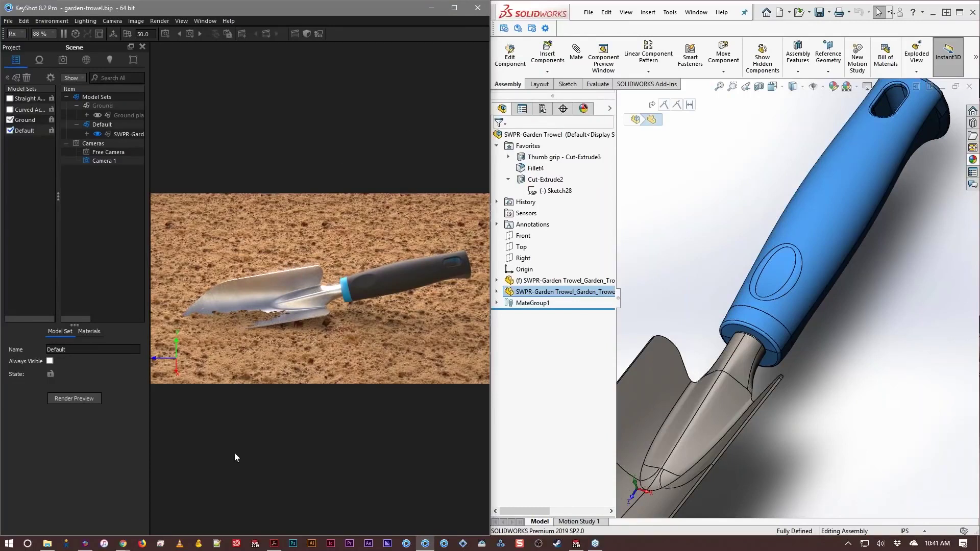
- Switch to the Acrobat presentation and advance to the Working with Configurations slide
left_click(274, 543)
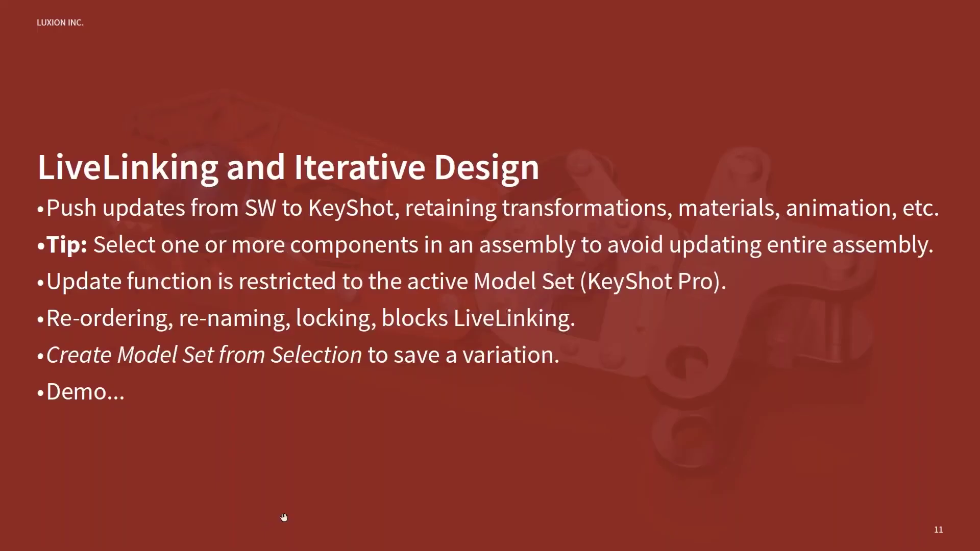
left_click(308, 377)
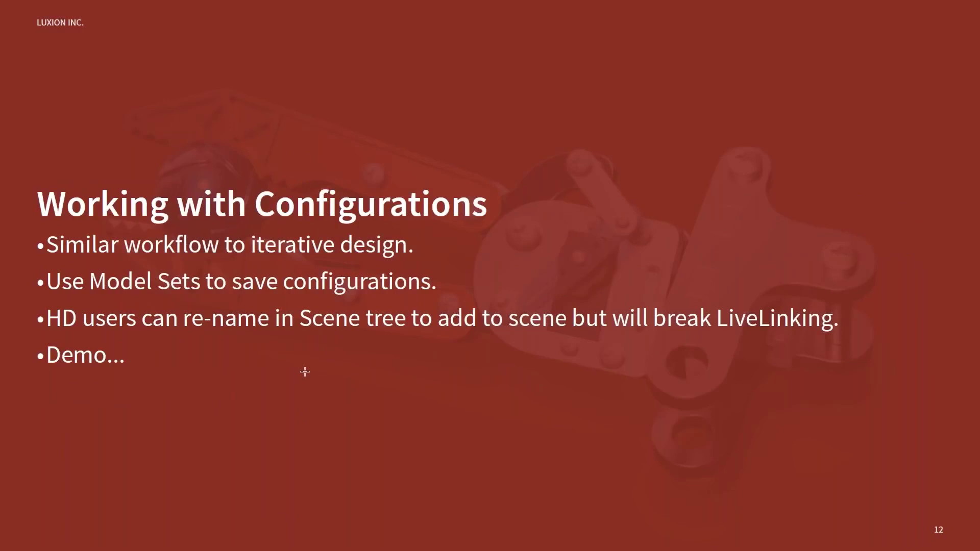